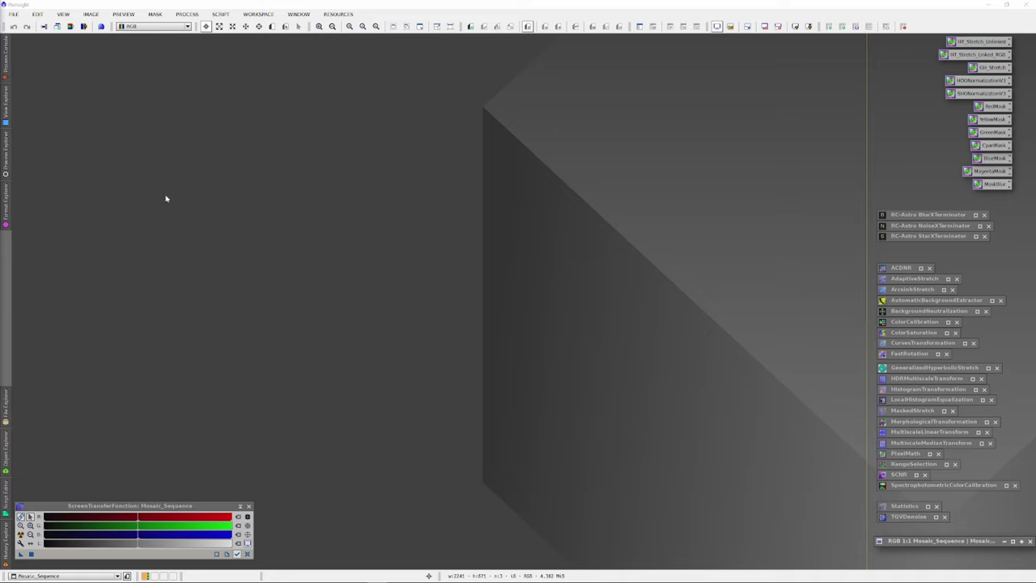
Open the drizzle_2x masterLight .xisf integration and move its window to the top-left.
{"action": "left_click", "coordinate": [13, 16]}
{"action": "left_click", "coordinate": [31, 26]}
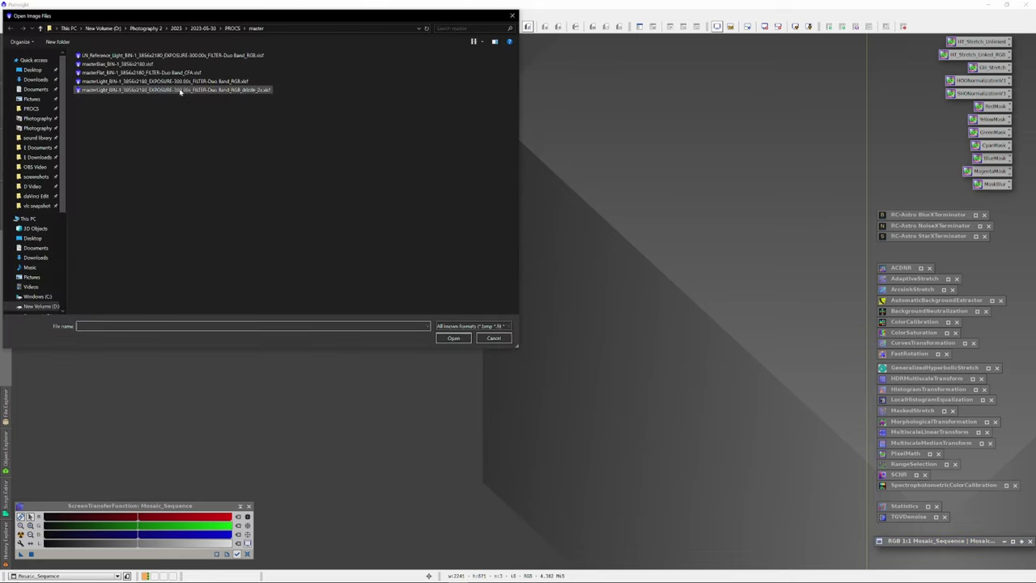
{"action": "left_click", "coordinate": [172, 90]}
{"action": "double_click", "coordinate": [171, 89]}
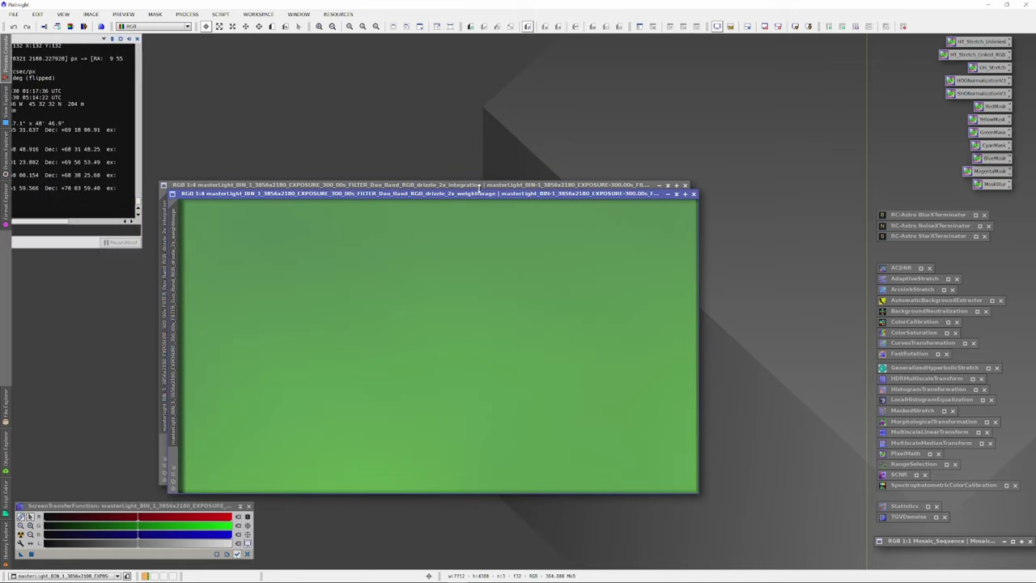
{"action": "left_click_drag", "start_coordinate": [472, 185], "coordinate": [341, 42]}
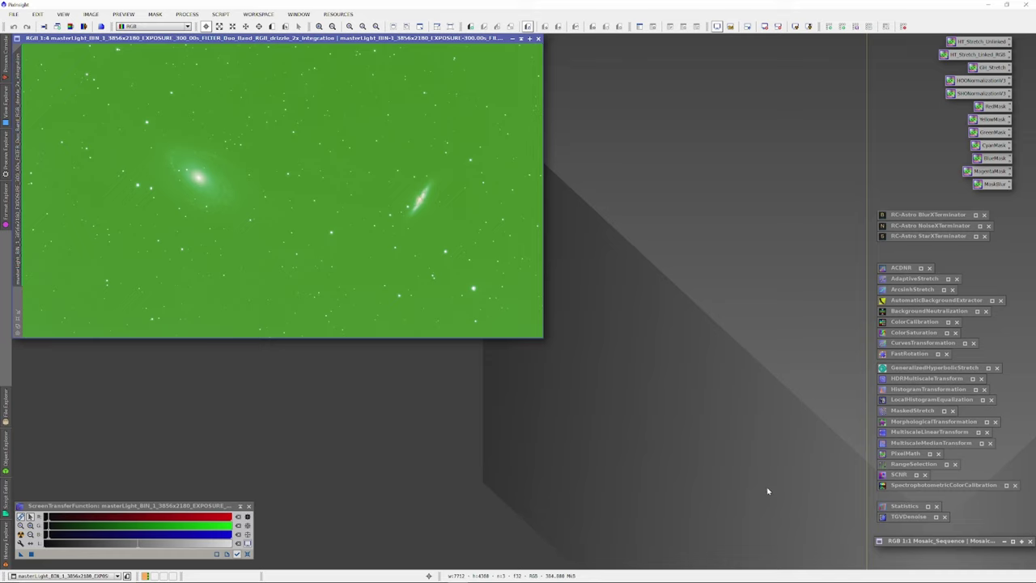
{"action": "double_click", "coordinate": [939, 485]}
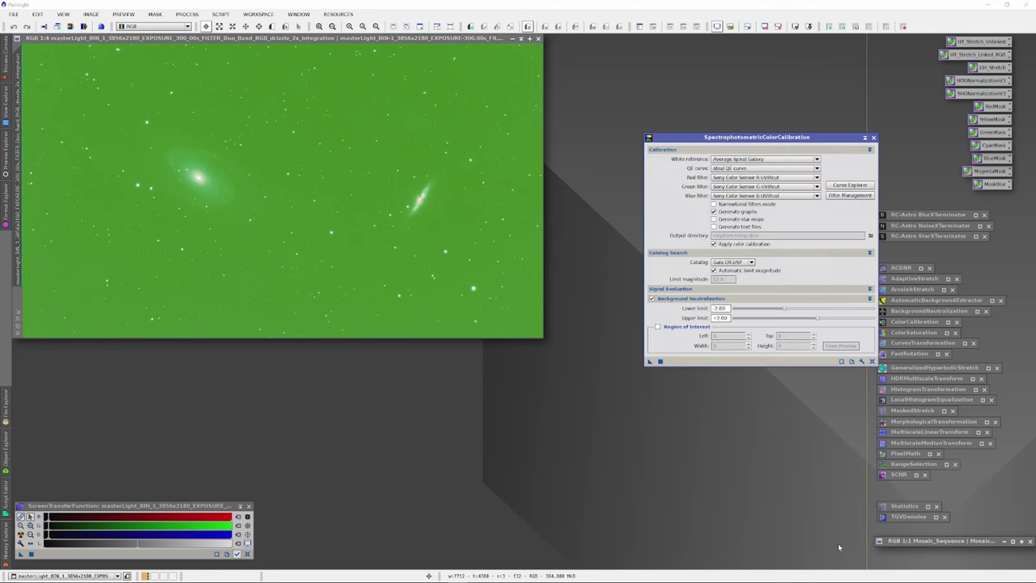
Apply SpectrophotometricColorCalibration to the image, then reset and auto-stretch the display.
{"action": "left_click_drag", "start_coordinate": [649, 362], "coordinate": [526, 312]}
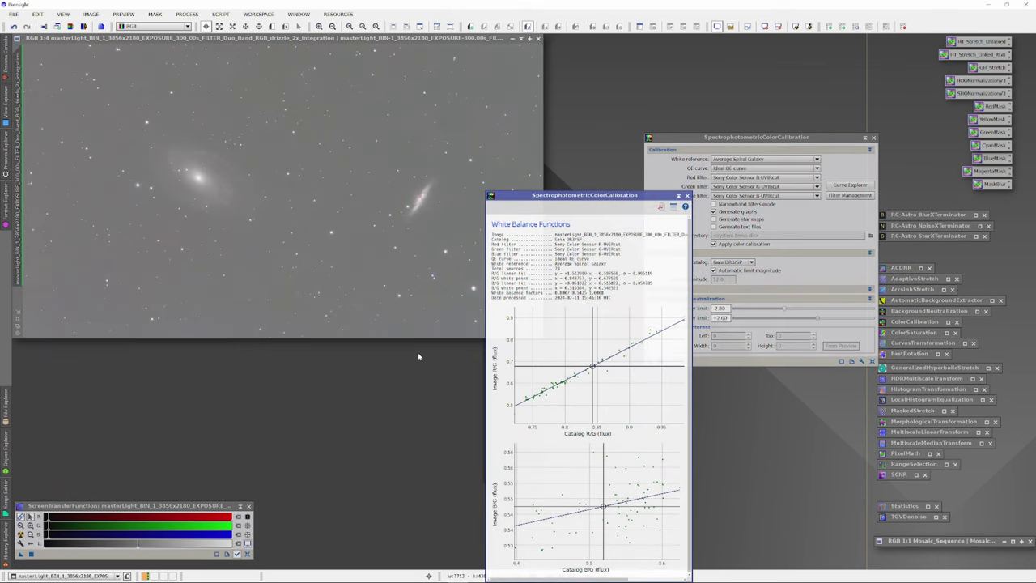
{"action": "left_click", "coordinate": [247, 554]}
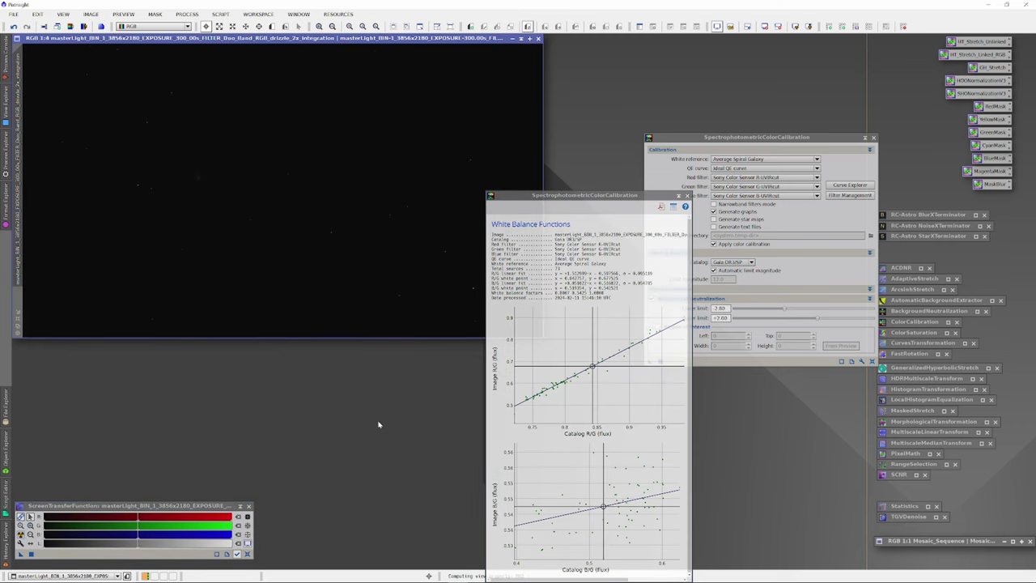
{"action": "key", "text": "ctrl+a"}
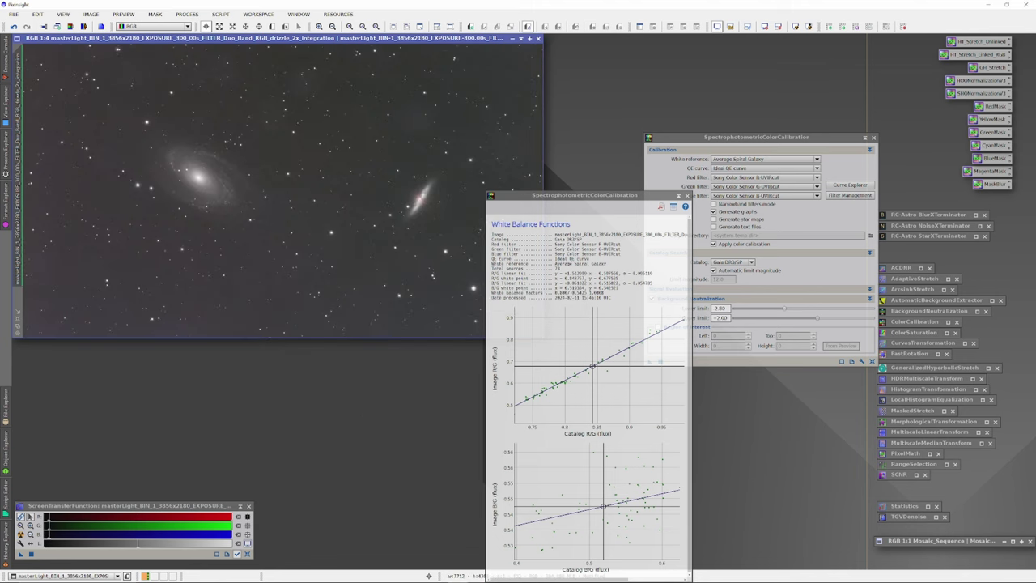
{"action": "left_click", "coordinate": [686, 195]}
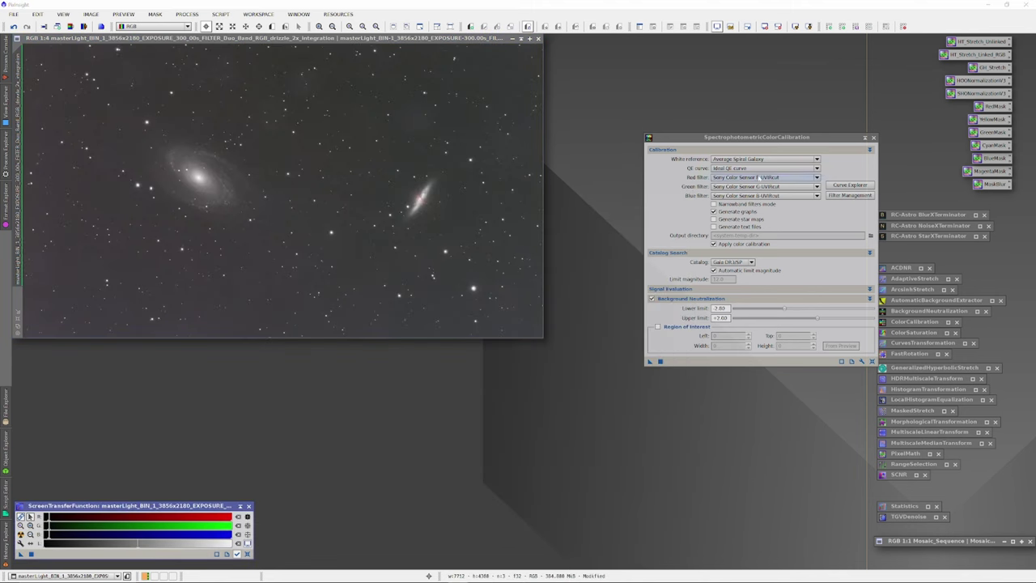
Iconize the SPCC dialog and set the image identifier to DBEDemo.
{"action": "left_click", "coordinate": [865, 137]}
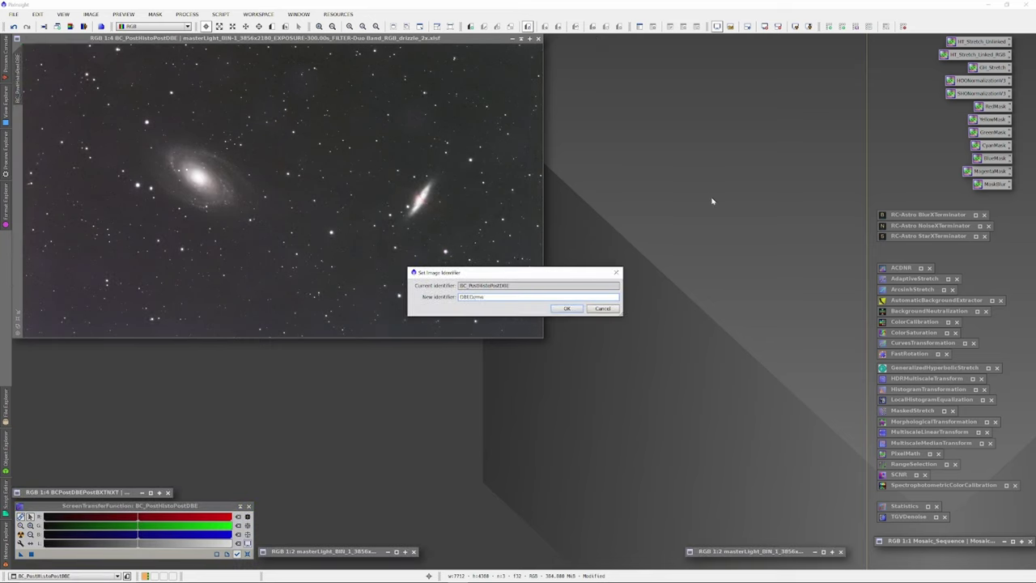
{"action": "key", "text": "Return"}
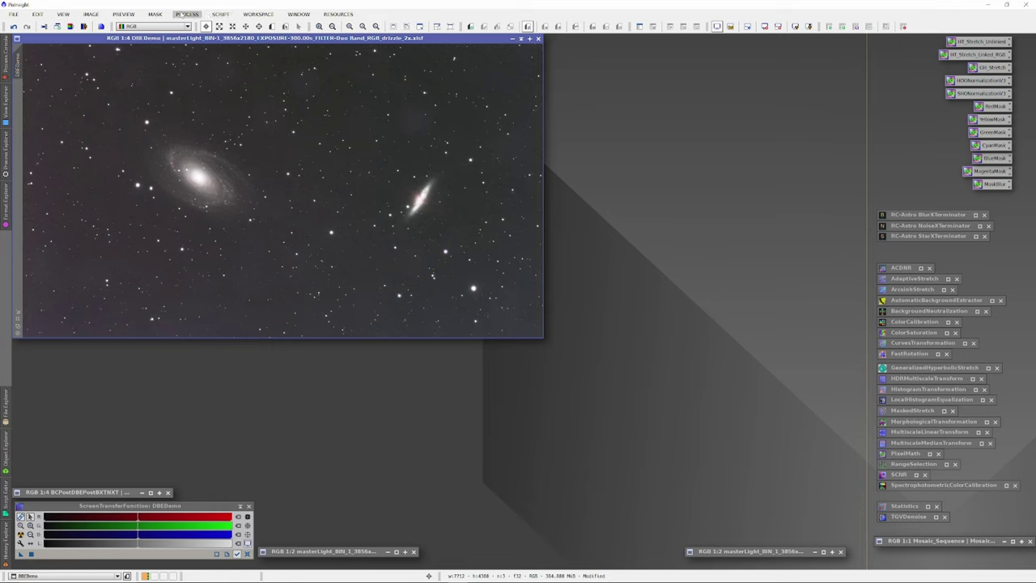
{"action": "left_click", "coordinate": [183, 15]}
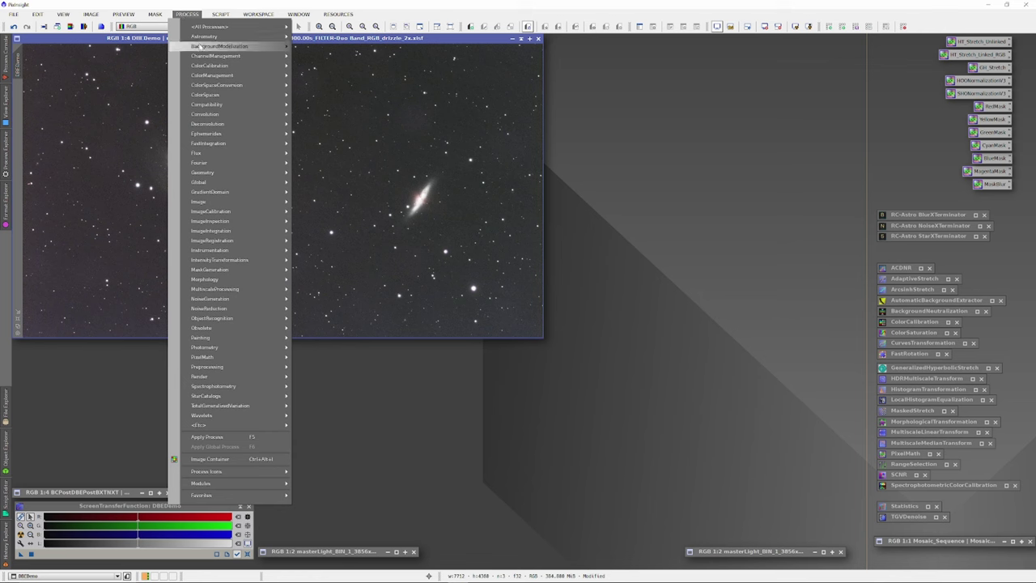
Open DynamicBackgroundExtraction from BackgroundModelization and attach it to the DBEDemo image.
{"action": "mouse_move", "coordinate": [243, 46]}
{"action": "left_click", "coordinate": [333, 59]}
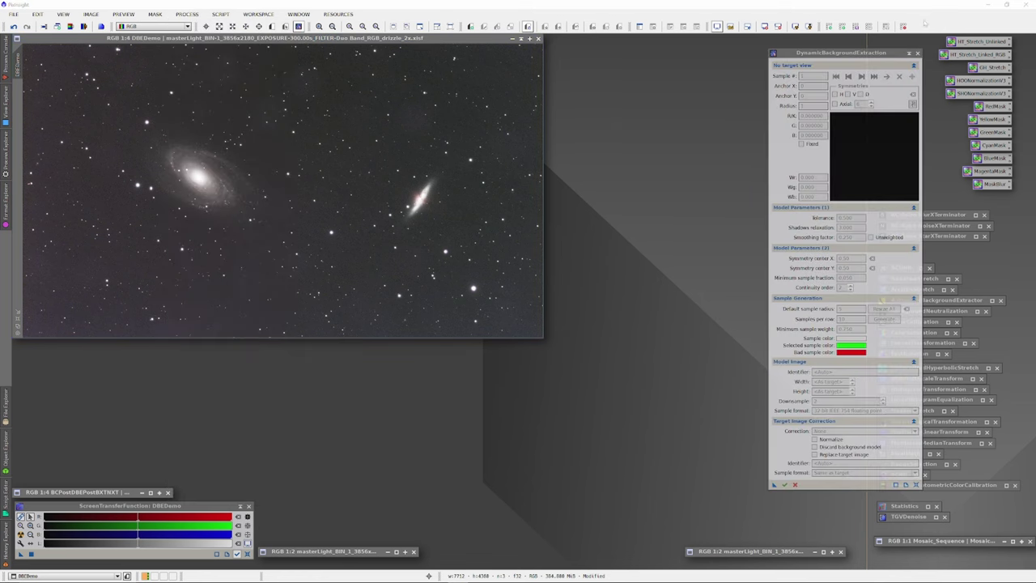
{"action": "left_click_drag", "start_coordinate": [852, 53], "coordinate": [636, 43]}
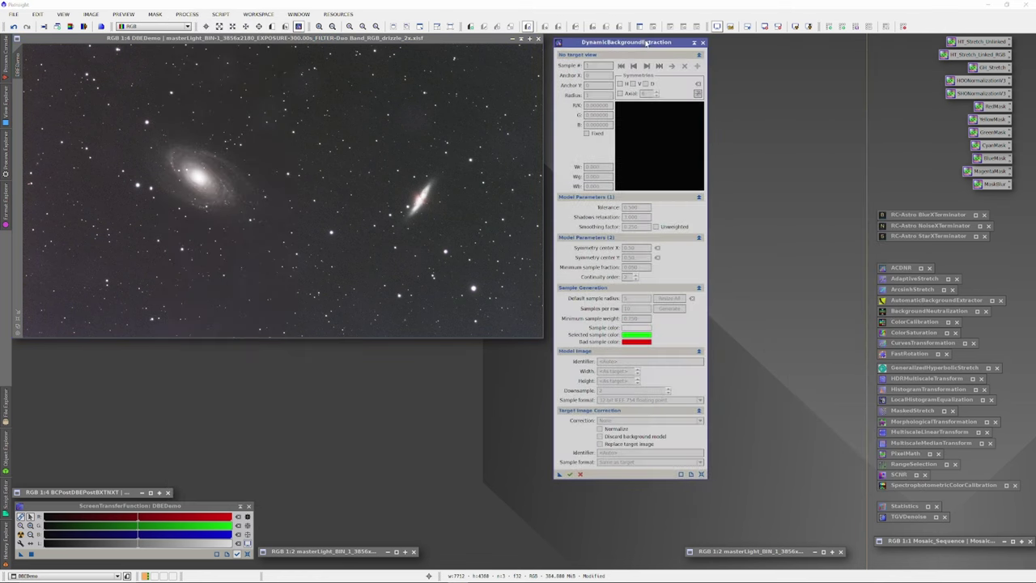
{"action": "left_click", "coordinate": [443, 38]}
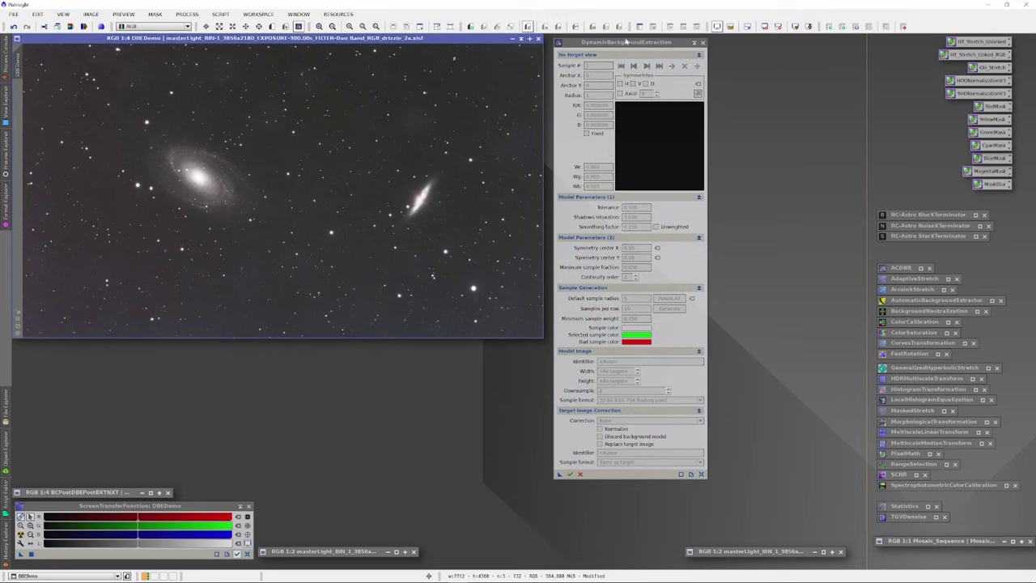
{"action": "left_click", "coordinate": [702, 42]}
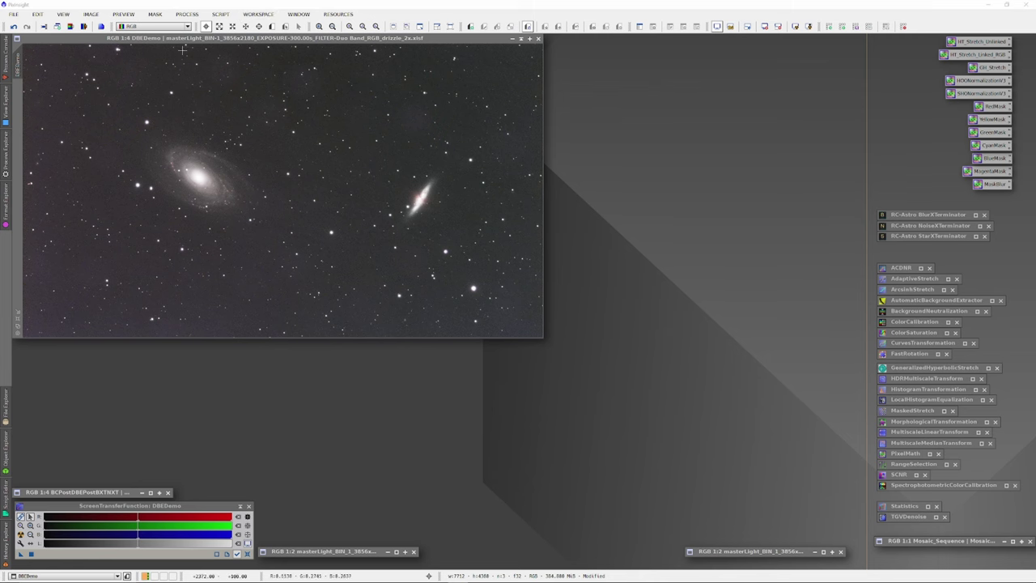
{"action": "left_click", "coordinate": [187, 15]}
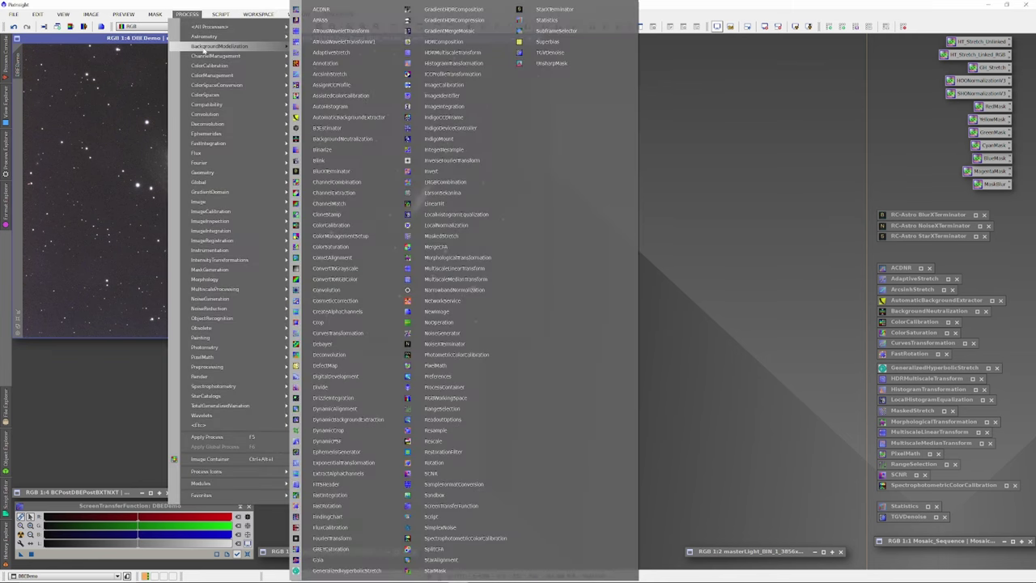
{"action": "mouse_move", "coordinate": [263, 50]}
{"action": "left_click", "coordinate": [348, 57]}
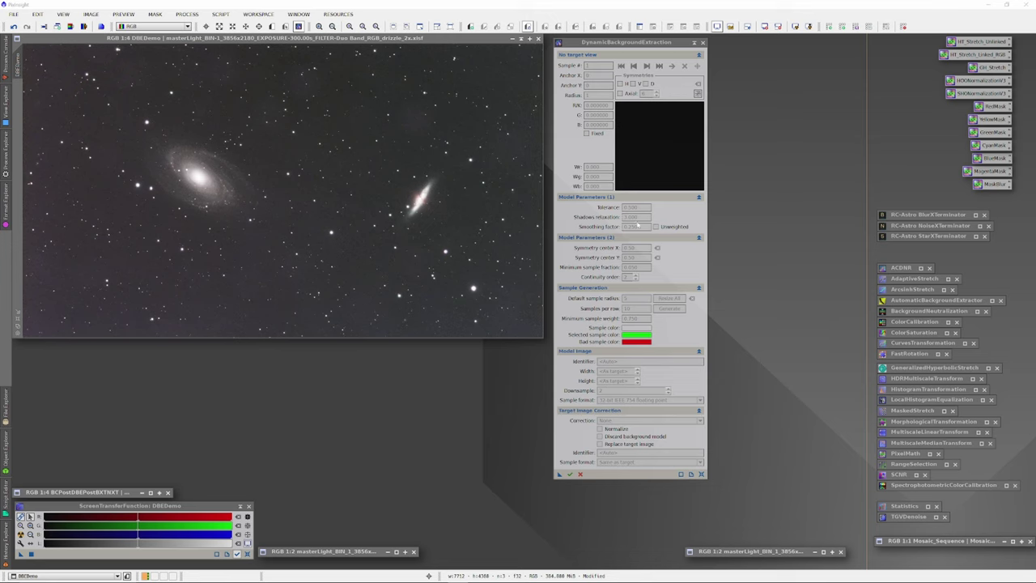
{"action": "left_click", "coordinate": [631, 207]}
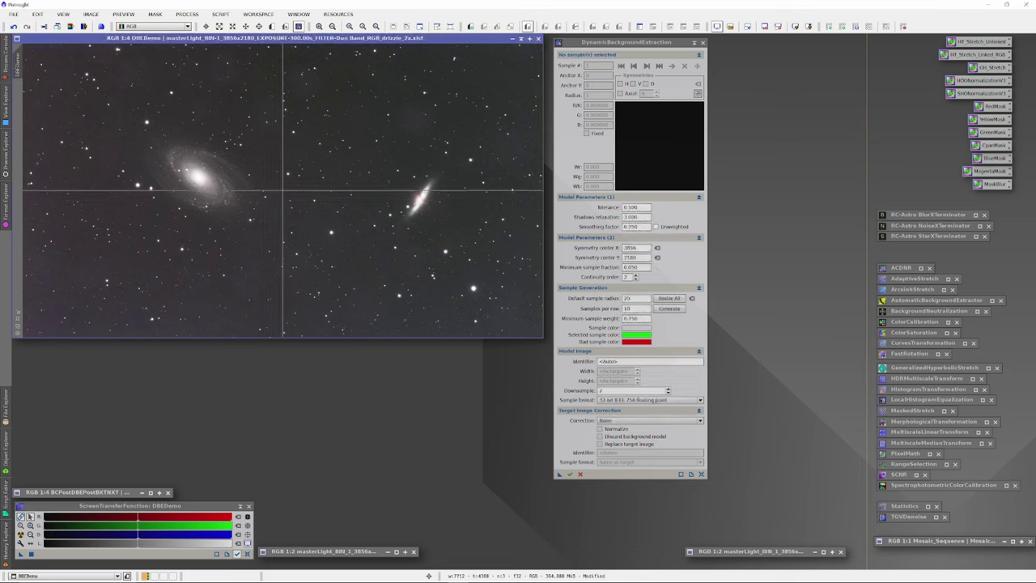
Enter Tolerance 2, Shadows relaxation 6 and Default sample radius 150 in DBE.
{"action": "type", "text": "2"}
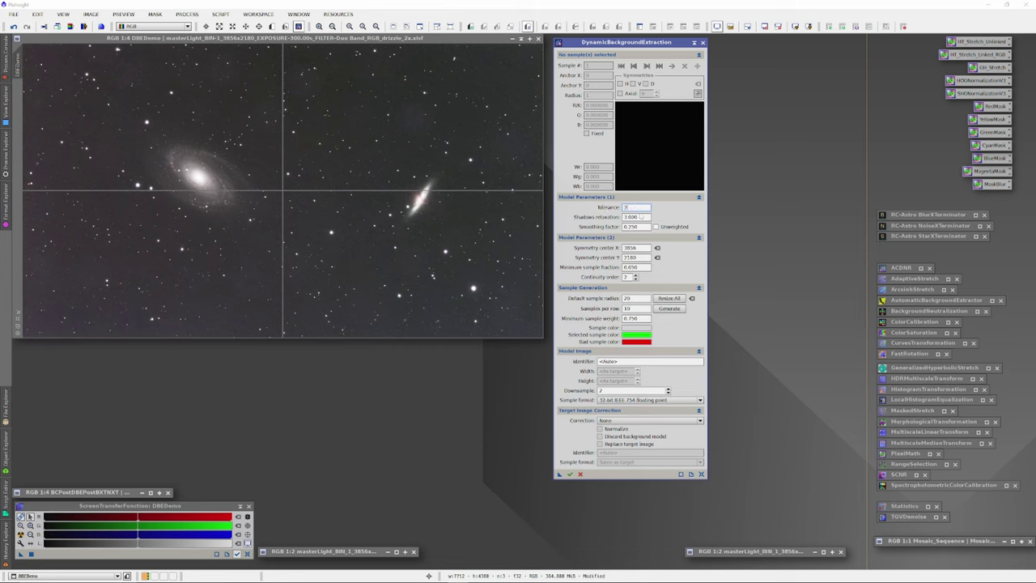
{"action": "key", "text": "Return"}
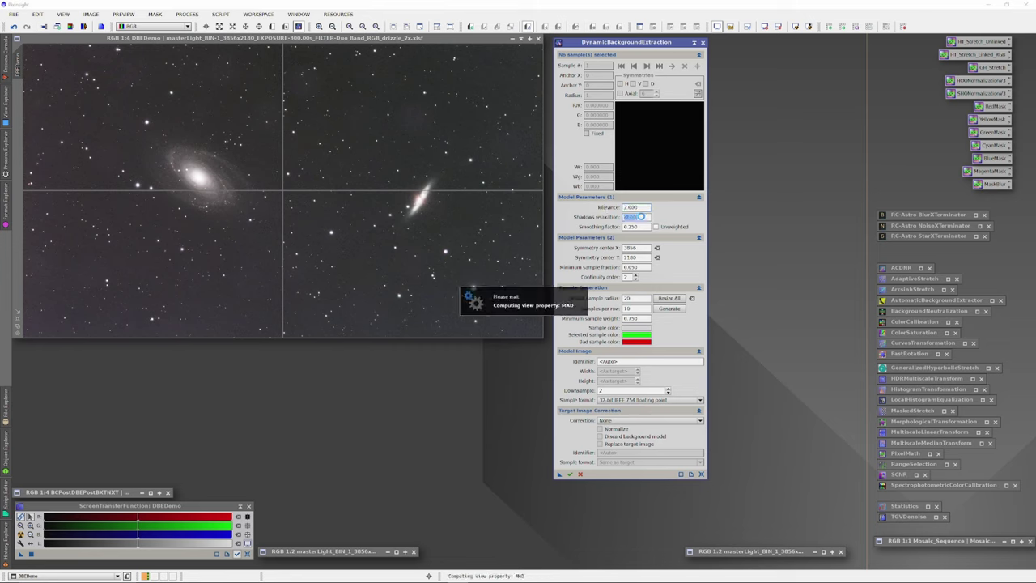
{"action": "left_click", "coordinate": [632, 217]}
{"action": "type", "text": "6"}
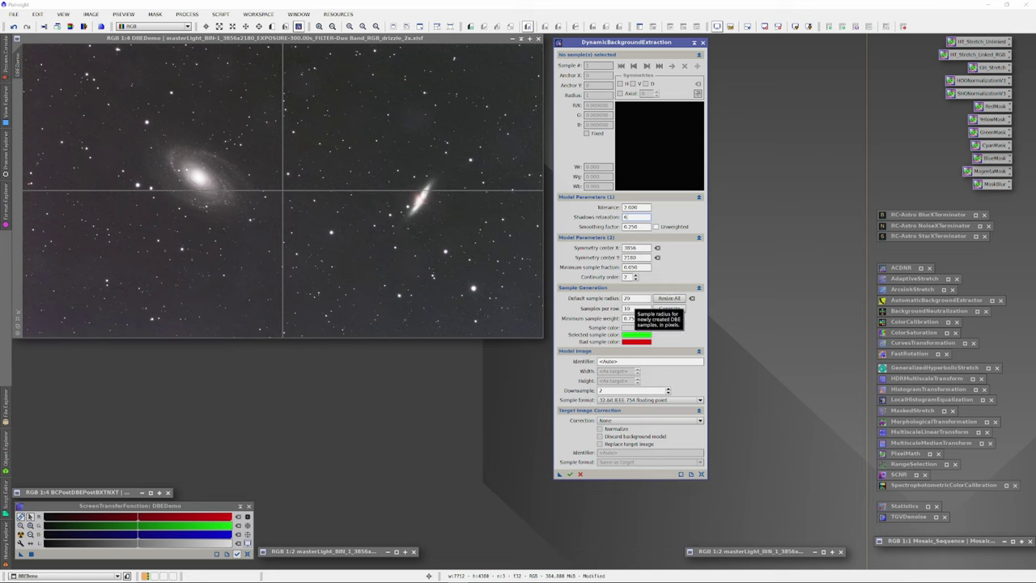
{"action": "double_click", "coordinate": [636, 298]}
{"action": "type", "text": "8"}
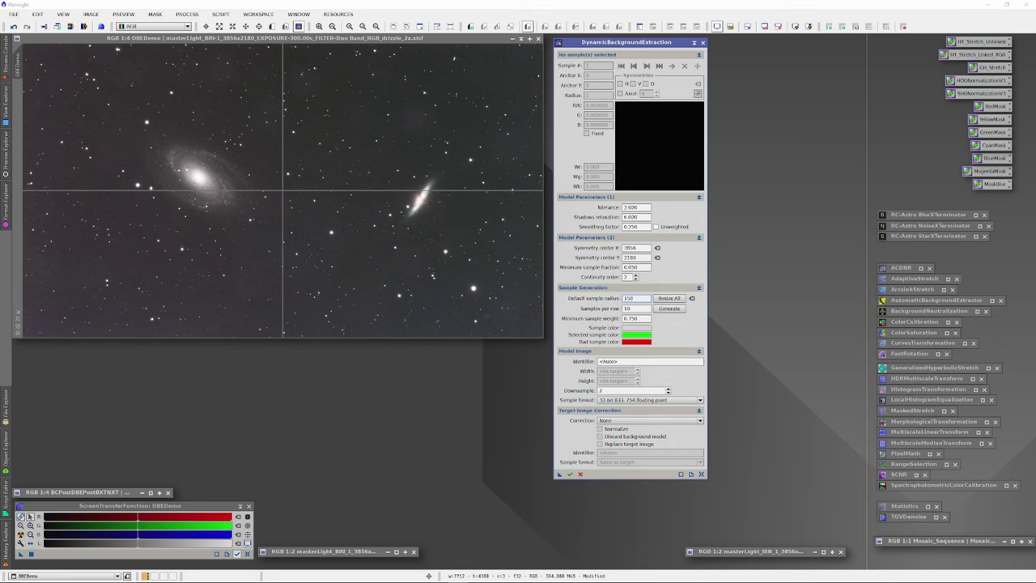
{"action": "key", "text": "Tab"}
Generate the DBE sample grid and delete the interior samples in the left columns.
{"action": "left_click", "coordinate": [670, 309]}
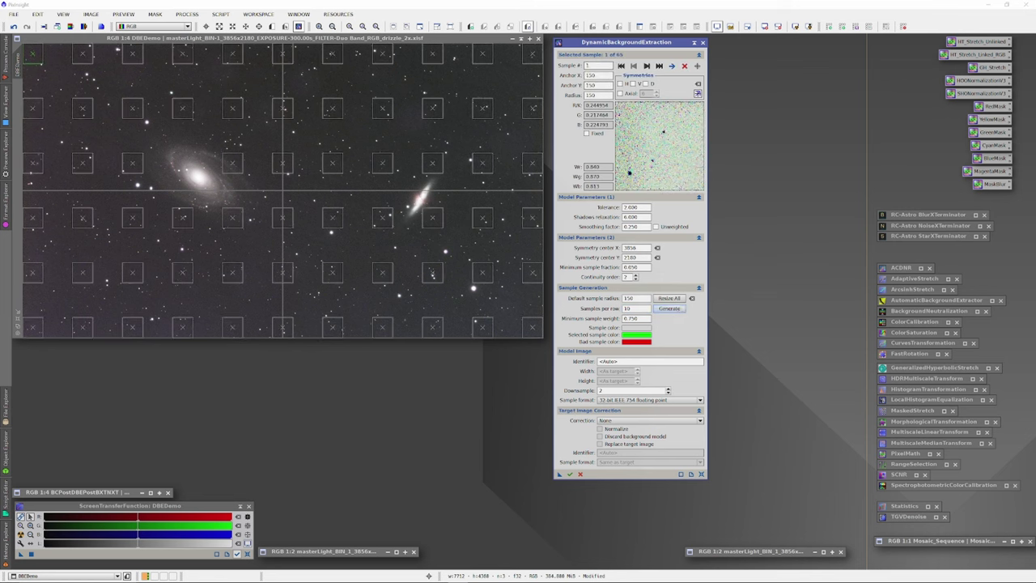
{"action": "left_click", "coordinate": [82, 111]}
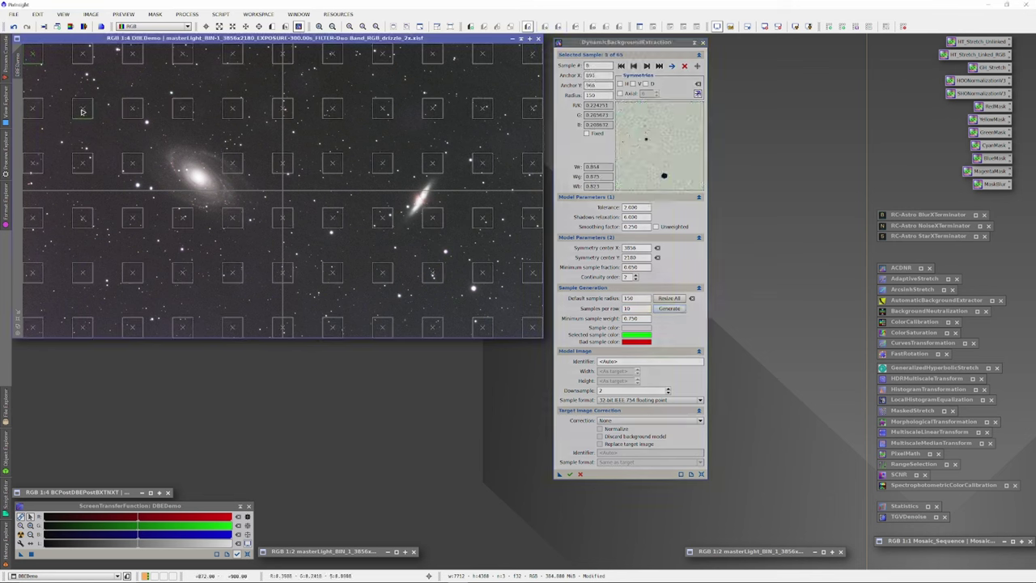
{"action": "key", "text": "Delete"}
{"action": "left_click", "coordinate": [82, 163]}
{"action": "key", "text": "Delete"}
{"action": "left_click", "coordinate": [83, 217]}
{"action": "key", "text": "Delete"}
{"action": "left_click", "coordinate": [133, 163]}
{"action": "key", "text": "Delete"}
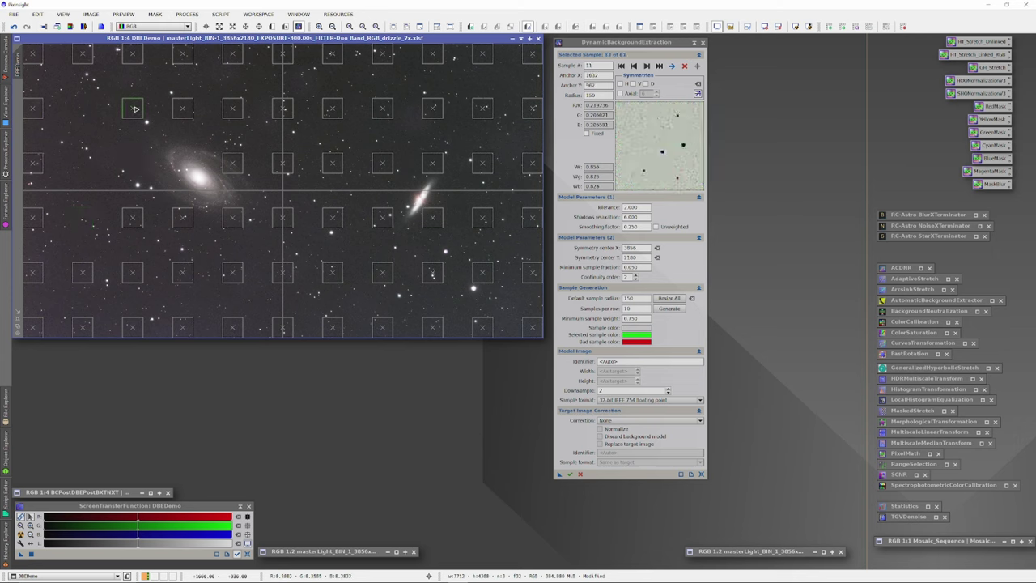
{"action": "left_click", "coordinate": [135, 109]}
{"action": "key", "text": "Delete"}
{"action": "left_click", "coordinate": [133, 217]}
{"action": "key", "text": "Delete"}
{"action": "left_click", "coordinate": [183, 108]}
{"action": "key", "text": "Delete"}
{"action": "left_click", "coordinate": [183, 217]}
{"action": "key", "text": "Delete"}
{"action": "left_click", "coordinate": [183, 272]}
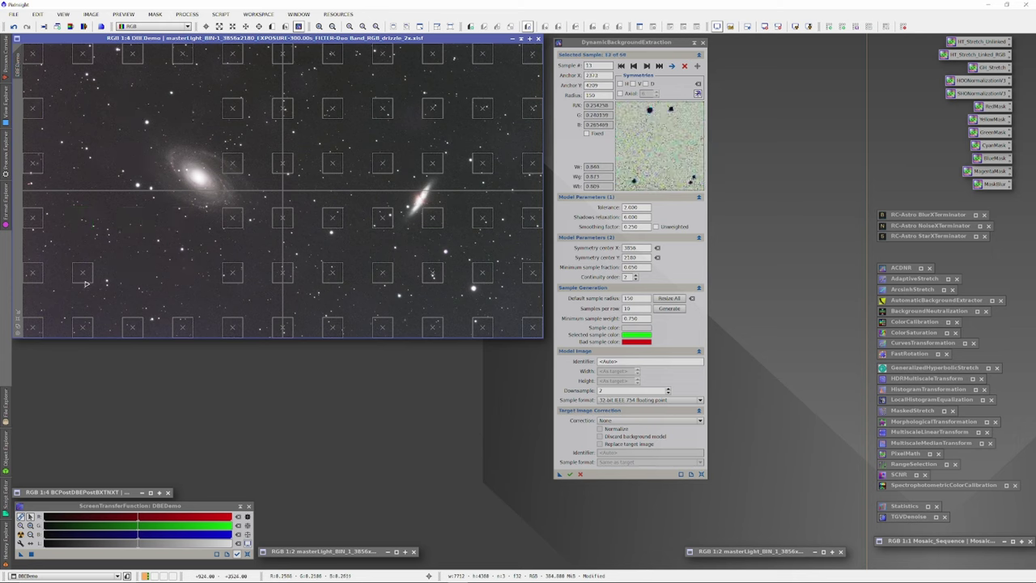
{"action": "key", "text": "Delete"}
{"action": "left_click", "coordinate": [82, 275]}
Delete the centre-column samples and those around M82, leaving 38 border samples.
{"action": "key", "text": "Delete"}
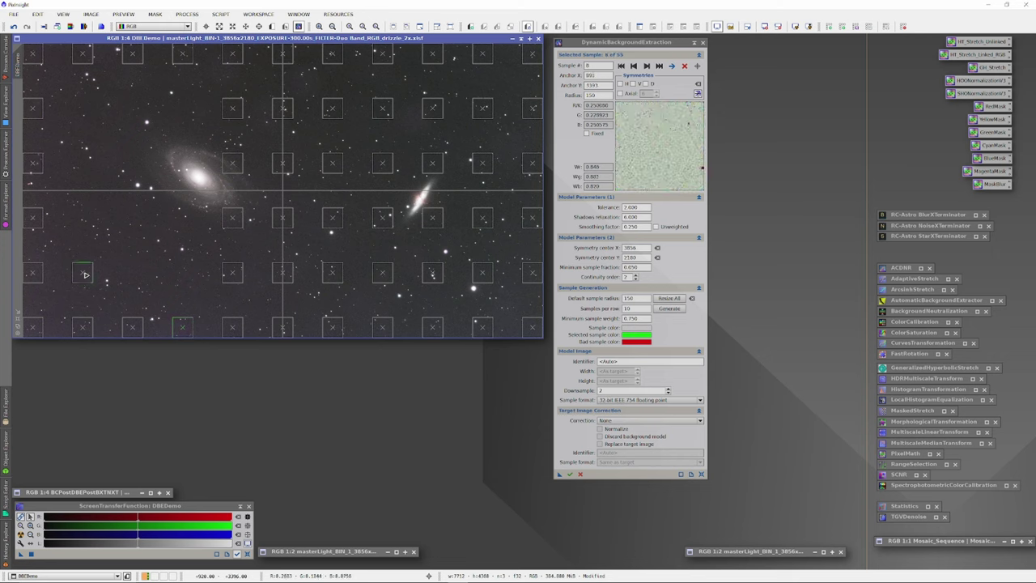
{"action": "left_click", "coordinate": [232, 108]}
{"action": "key", "text": "Delete"}
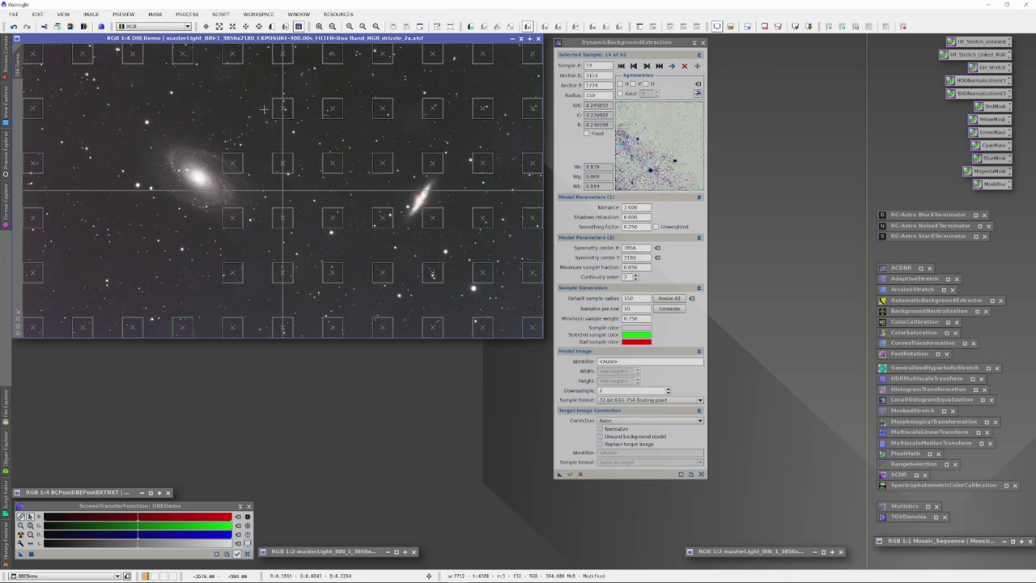
{"action": "left_click", "coordinate": [233, 163]}
{"action": "key", "text": "Delete"}
{"action": "left_click", "coordinate": [233, 217]}
{"action": "key", "text": "Delete"}
{"action": "key", "text": "Delete"}
{"action": "key", "text": "Delete"}
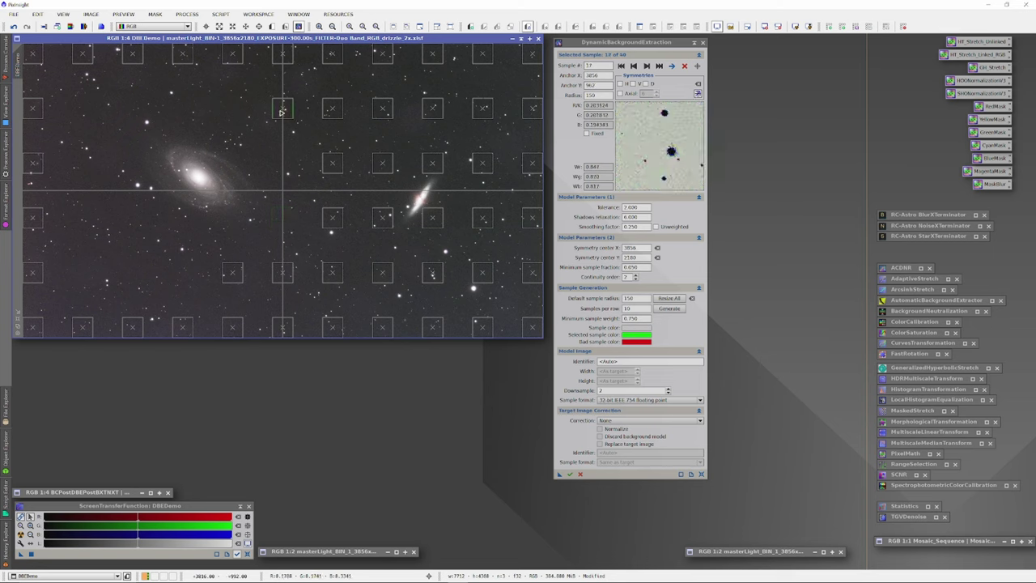
{"action": "key", "text": "Delete"}
{"action": "key", "text": "Delete"}
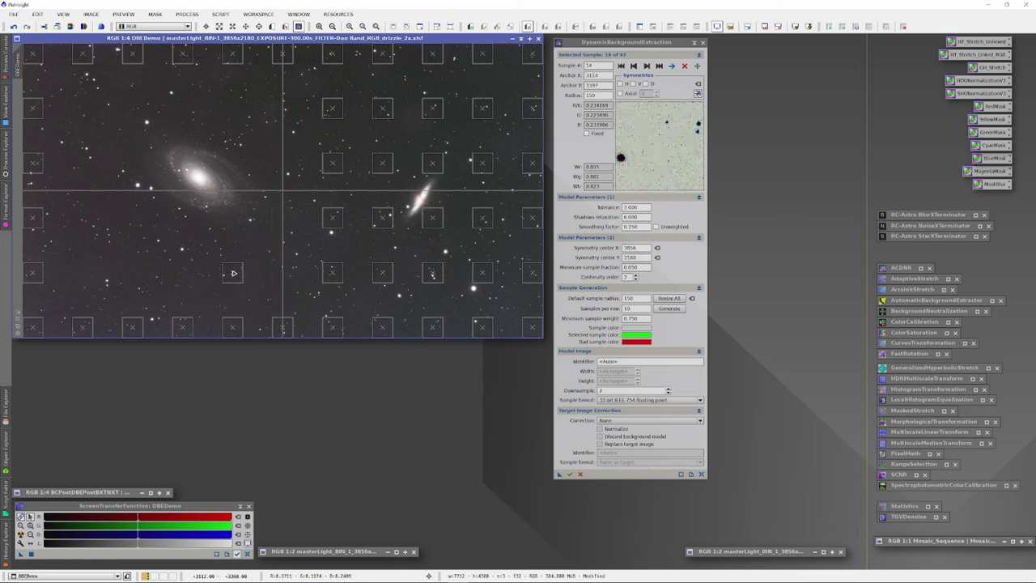
{"action": "left_click", "coordinate": [233, 272]}
{"action": "key", "text": "Delete"}
{"action": "left_click", "coordinate": [332, 108]}
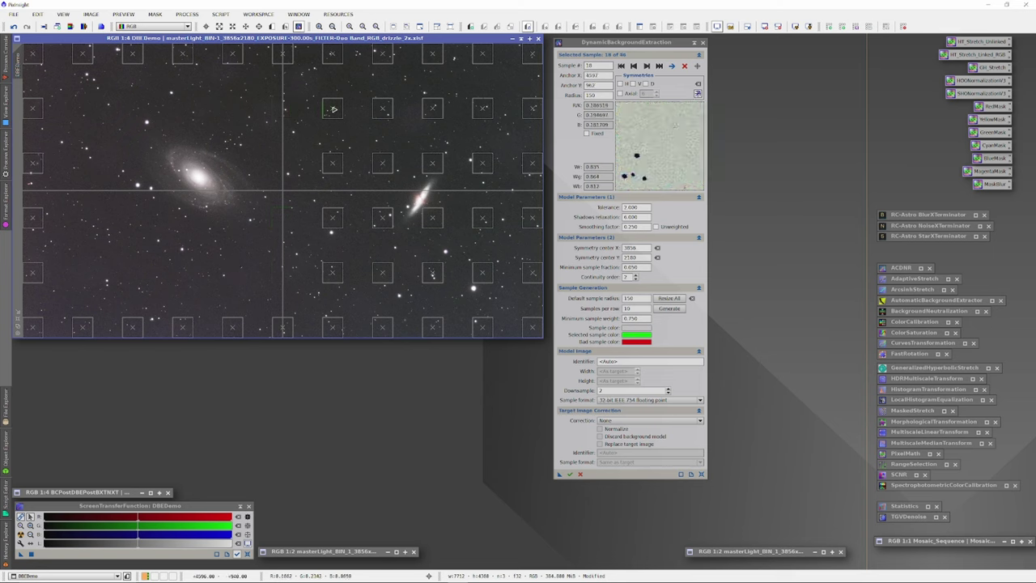
{"action": "key", "text": "Delete"}
{"action": "key", "text": "Delete"}
{"action": "key", "text": "Delete"}
{"action": "key", "text": "Delete"}
{"action": "left_click", "coordinate": [377, 111]}
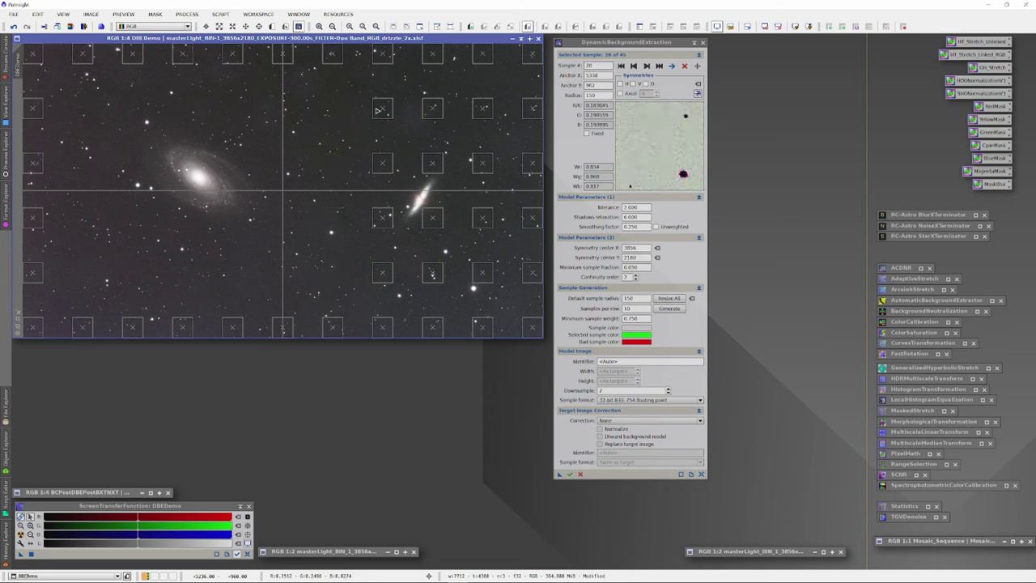
{"action": "key", "text": "Delete"}
{"action": "key", "text": "Delete"}
{"action": "key", "text": "Delete"}
{"action": "key", "text": "Delete"}
{"action": "left_click", "coordinate": [436, 111]}
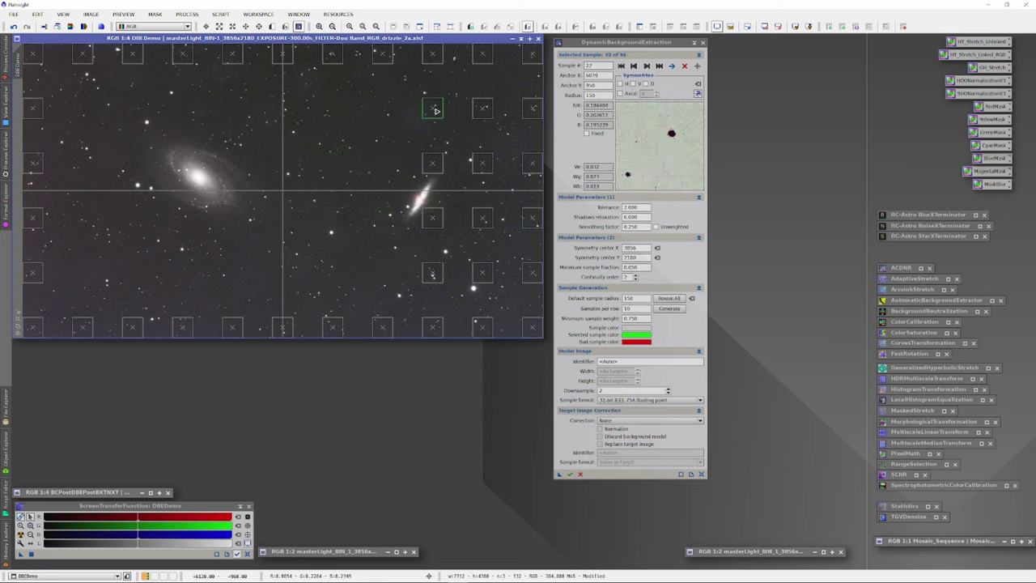
{"action": "key", "text": "Delete"}
{"action": "key", "text": "Delete"}
{"action": "key", "text": "Delete"}
{"action": "key", "text": "Delete"}
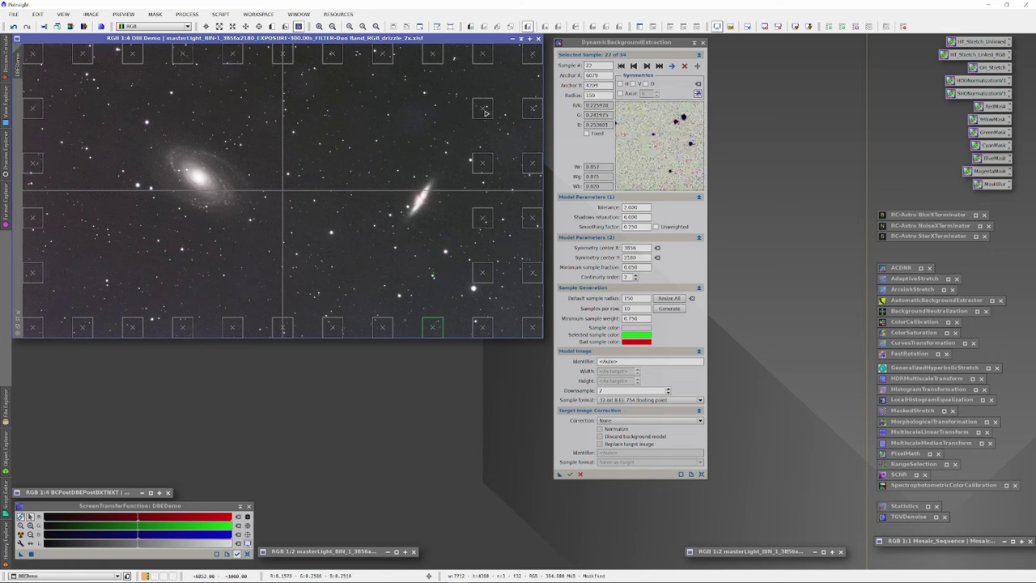
{"action": "left_click", "coordinate": [484, 111]}
{"action": "key", "text": "Delete"}
{"action": "key", "text": "Delete"}
{"action": "key", "text": "Delete"}
{"action": "key", "text": "Delete"}
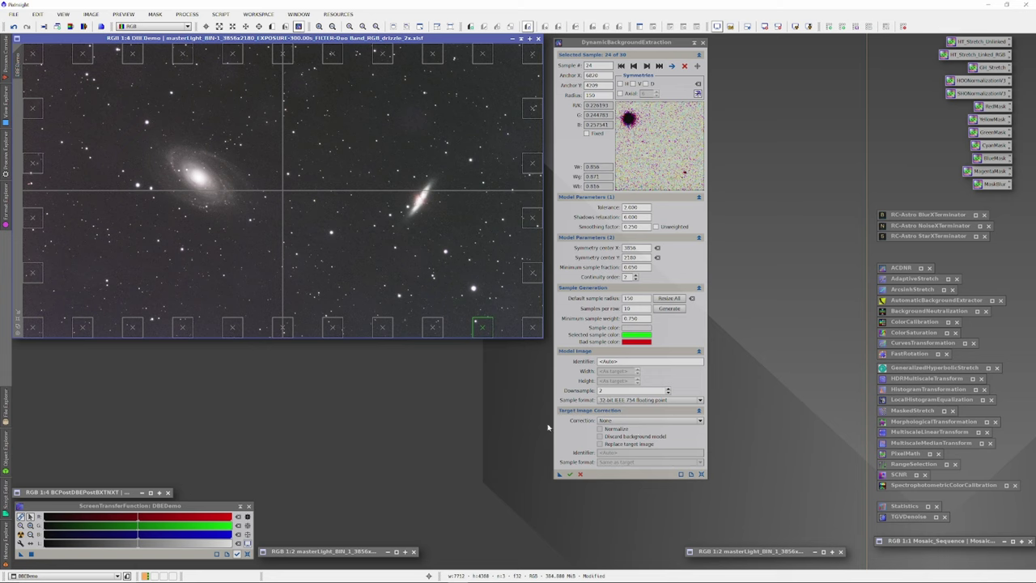
Apply DBE globally to create DBEDemo_background and move its window up and left.
{"action": "left_click", "coordinate": [570, 475]}
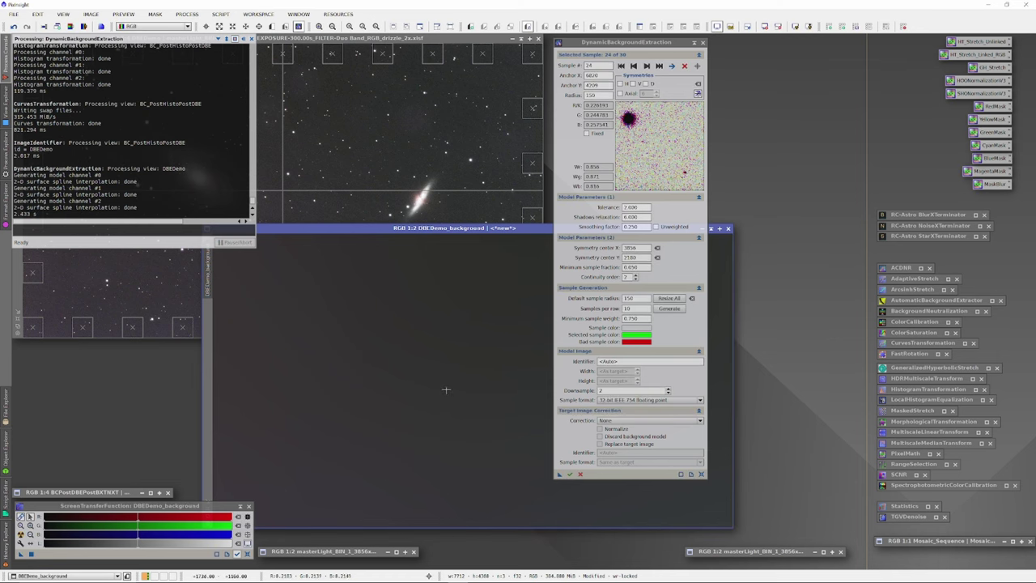
{"action": "left_click_drag", "start_coordinate": [449, 229], "coordinate": [256, 177]}
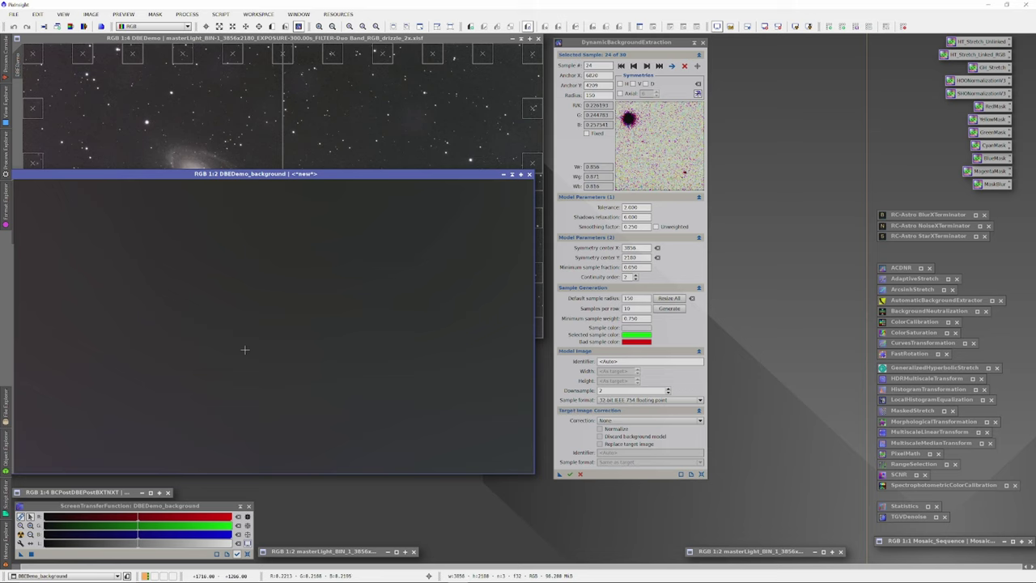
{"action": "mouse_move", "coordinate": [378, 177]}
{"action": "left_mouse_down"}
{"action": "mouse_move", "coordinate": [400, 170]}
{"action": "mouse_move", "coordinate": [382, 171]}
{"action": "left_mouse_up"}
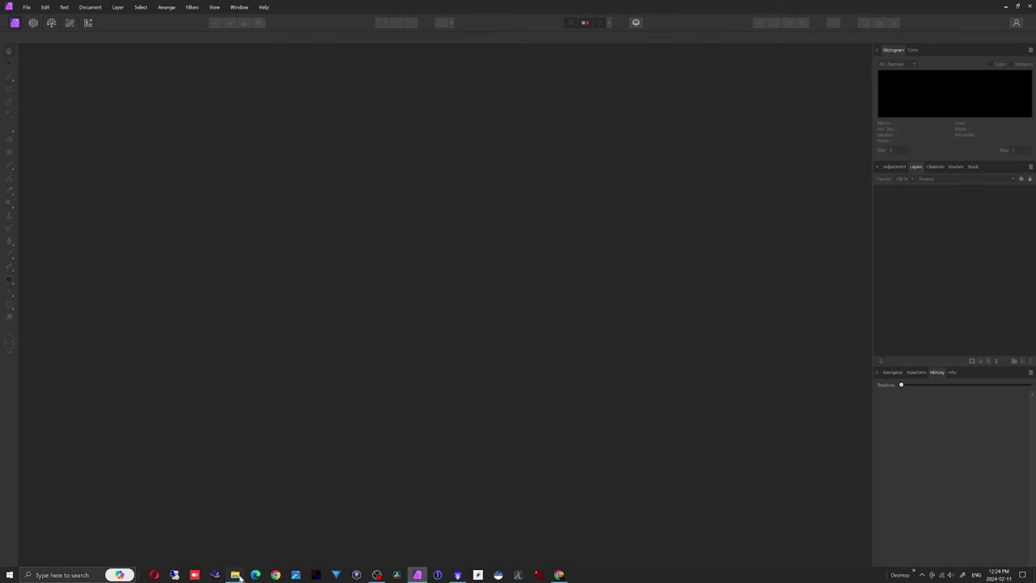
Open BCpreDBE.tif and place BCpreDBEpostBXTNXT and DBEcounterplate on it as layers.
{"action": "mouse_move", "coordinate": [234, 575]}
{"action": "left_click", "coordinate": [192, 533]}
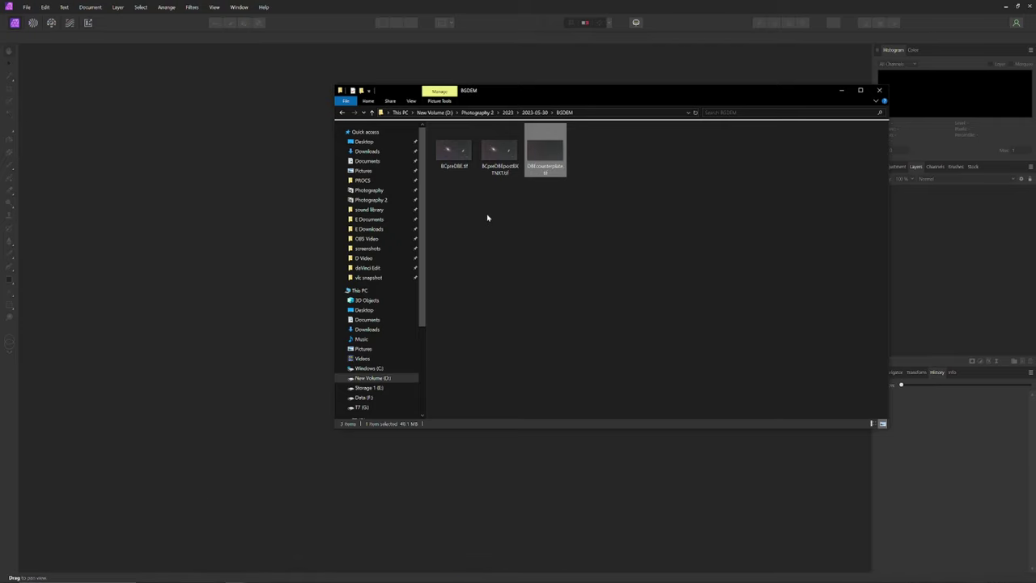
{"action": "double_click", "coordinate": [454, 151]}
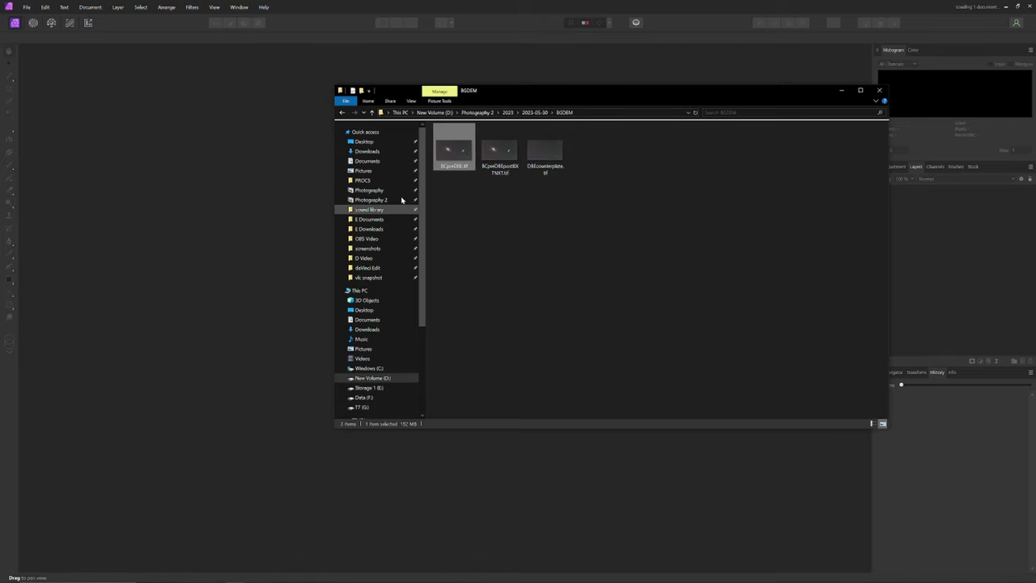
{"action": "left_click", "coordinate": [500, 154]}
{"action": "left_click_drag", "start_coordinate": [545, 149], "coordinate": [241, 202]}
{"action": "left_click", "coordinate": [10, 65]}
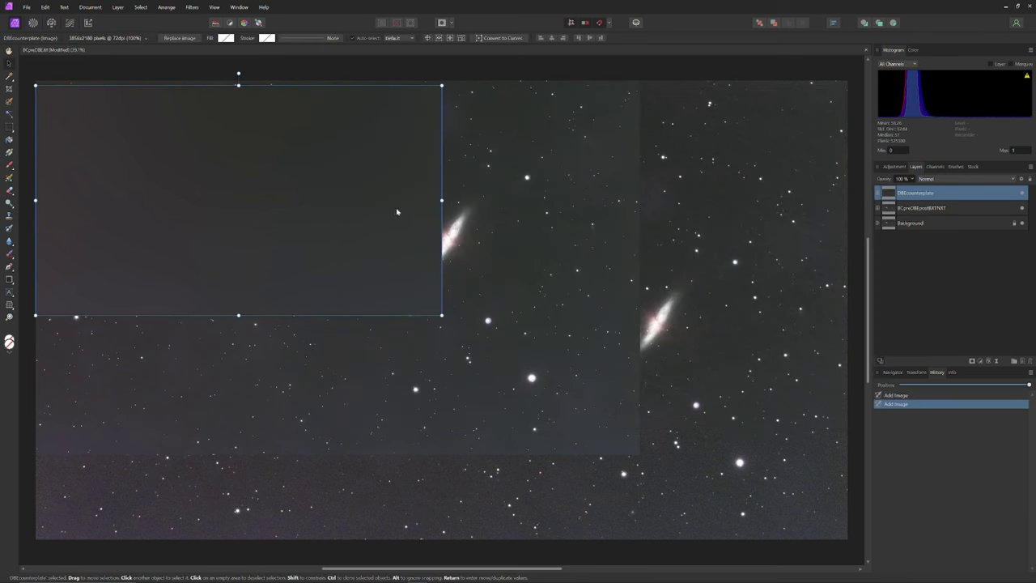
Rename the Background layer to 'BG pre DBE' and duplicate it.
{"action": "right_click", "coordinate": [937, 227]}
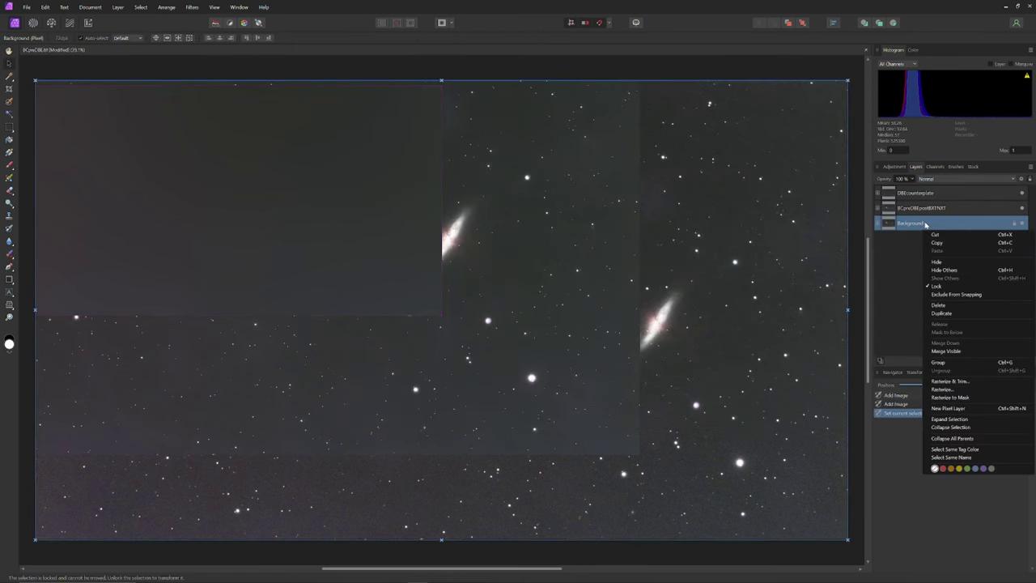
{"action": "left_click", "coordinate": [916, 226]}
{"action": "double_click", "coordinate": [916, 226]}
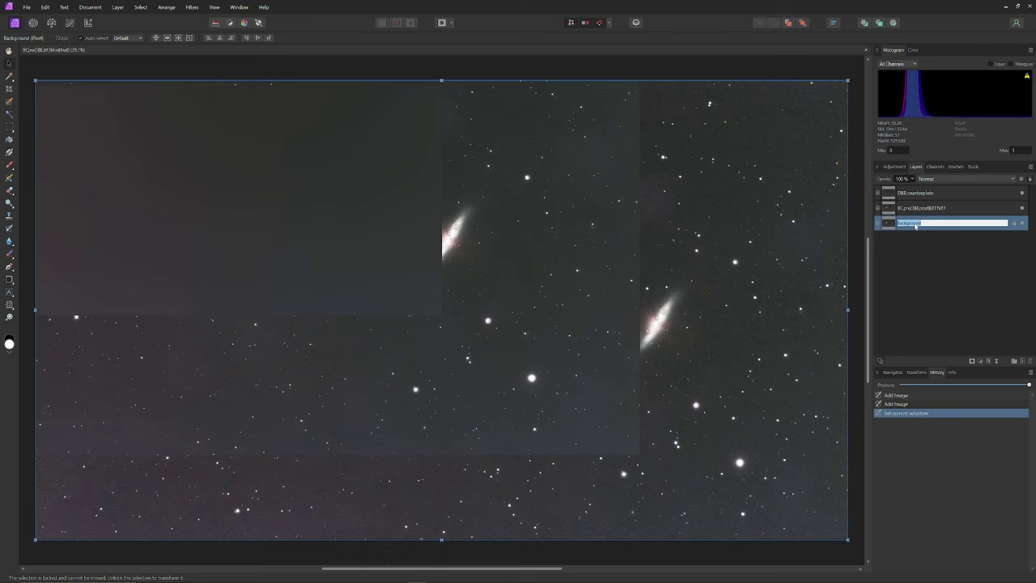
{"action": "type", "text": "BC"}
{"action": "key", "text": "Return"}
{"action": "right_click", "coordinate": [915, 223]}
{"action": "left_click", "coordinate": [943, 300]}
{"action": "left_click", "coordinate": [1022, 238]}
{"action": "left_click", "coordinate": [1022, 223]}
{"action": "left_click", "coordinate": [687, 373]}
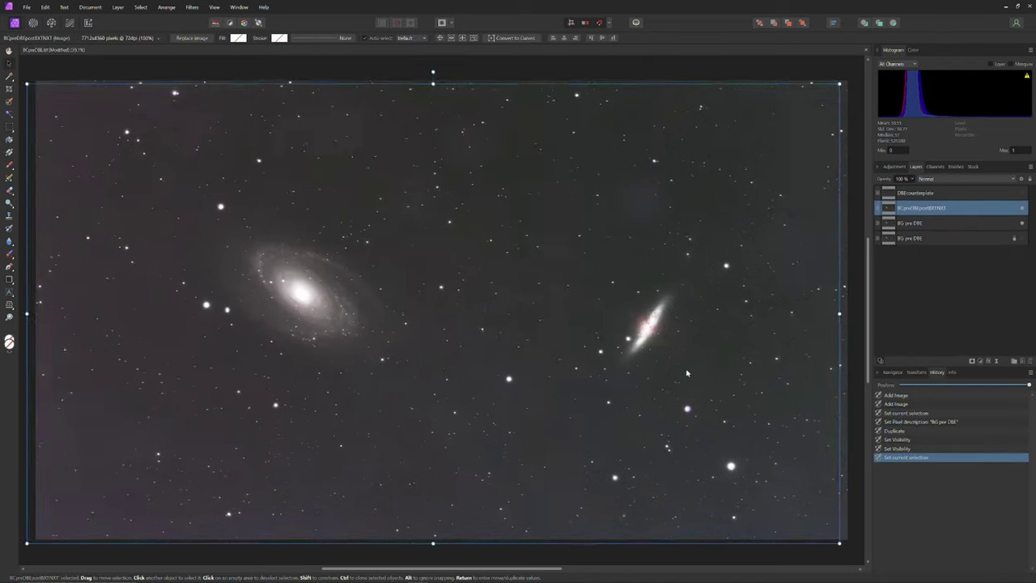
Set the DBEcounterplate layer to Subtract blend mode and toggle BCpreDBEpostBXTNXT's visibility.
{"action": "left_click", "coordinate": [968, 179]}
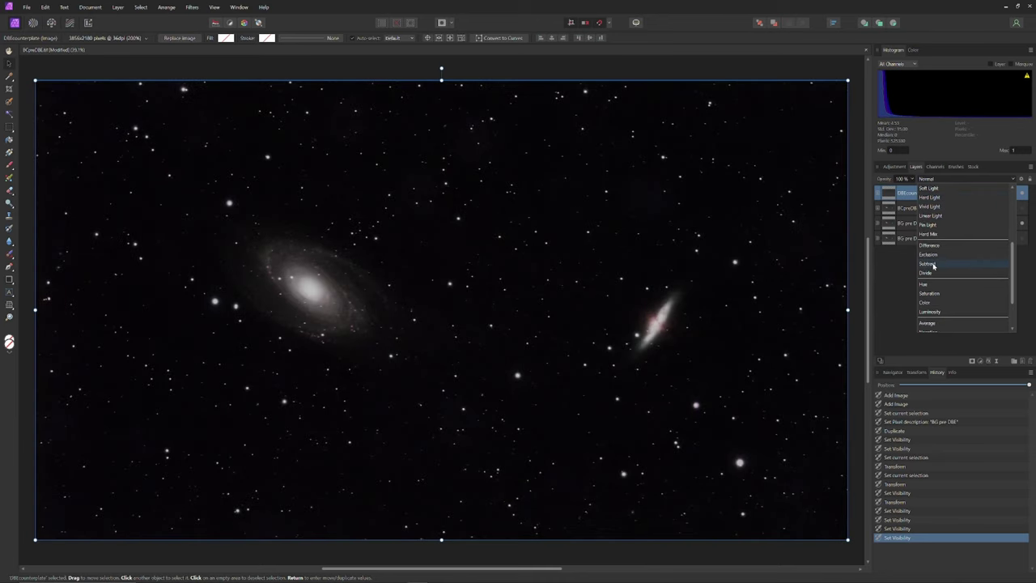
{"action": "left_click", "coordinate": [959, 264]}
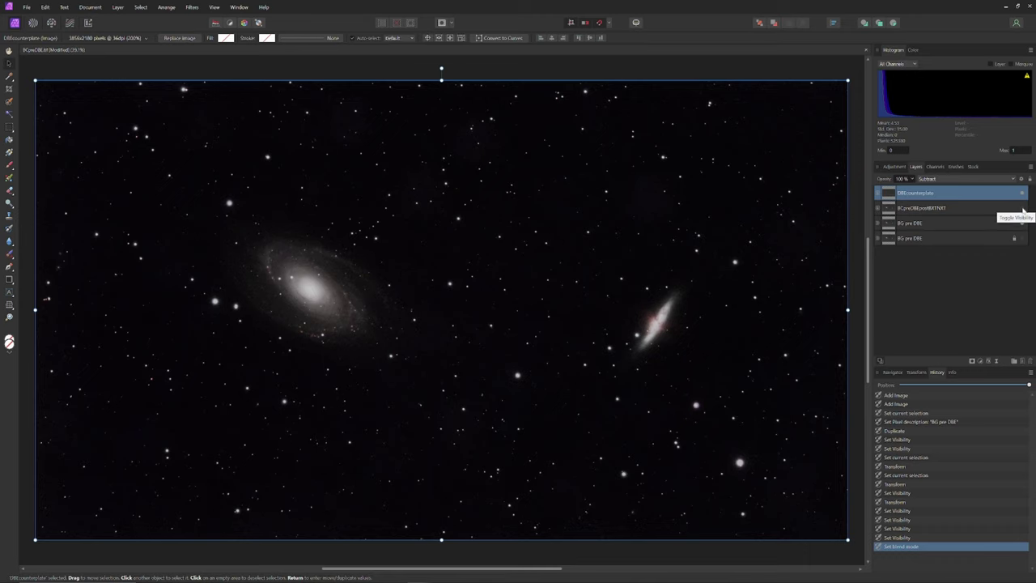
{"action": "left_click", "coordinate": [1023, 209]}
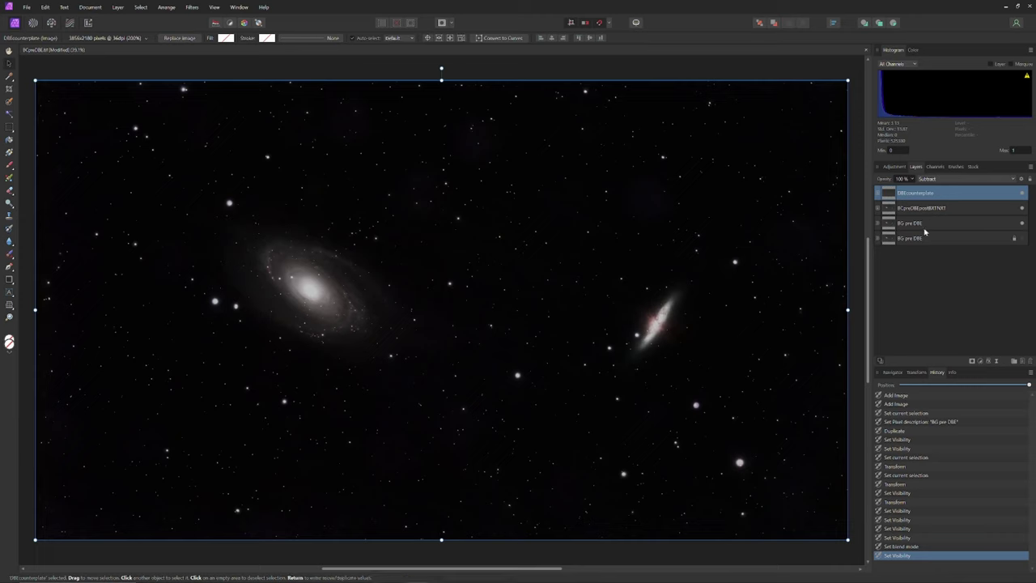
{"action": "left_click", "coordinate": [981, 362]}
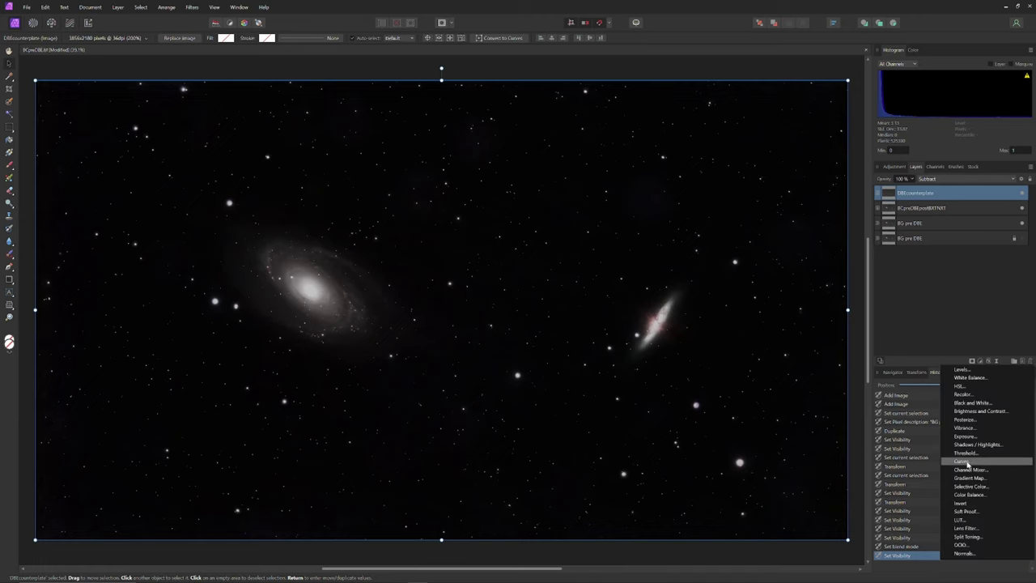
Add a Brightness and Contrast adjustment layer with the Contrast slider raised.
{"action": "left_click", "coordinate": [971, 411]}
{"action": "left_click_drag", "start_coordinate": [914, 516], "coordinate": [969, 522]}
{"action": "left_click", "coordinate": [1010, 466]}
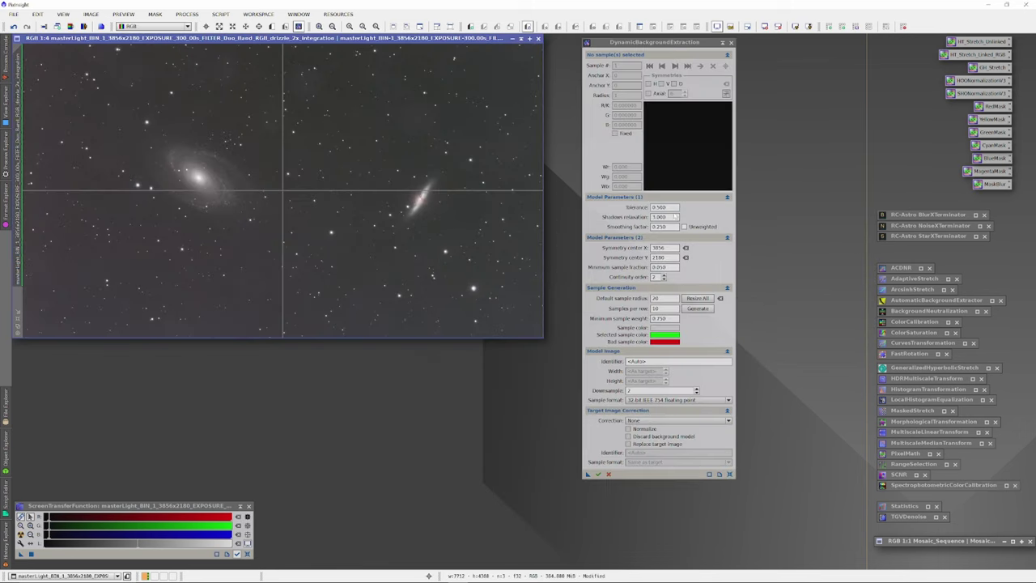
Set DBE tolerance to 2, shadows relaxation to 6, sample radius to 150, and generate samples.
{"action": "left_click", "coordinate": [664, 207]}
{"action": "type", "text": "2"}
{"action": "left_click", "coordinate": [664, 217]}
{"action": "type", "text": "6"}
{"action": "left_click", "coordinate": [664, 298]}
{"action": "type", "text": "150"}
{"action": "left_click", "coordinate": [698, 308]}
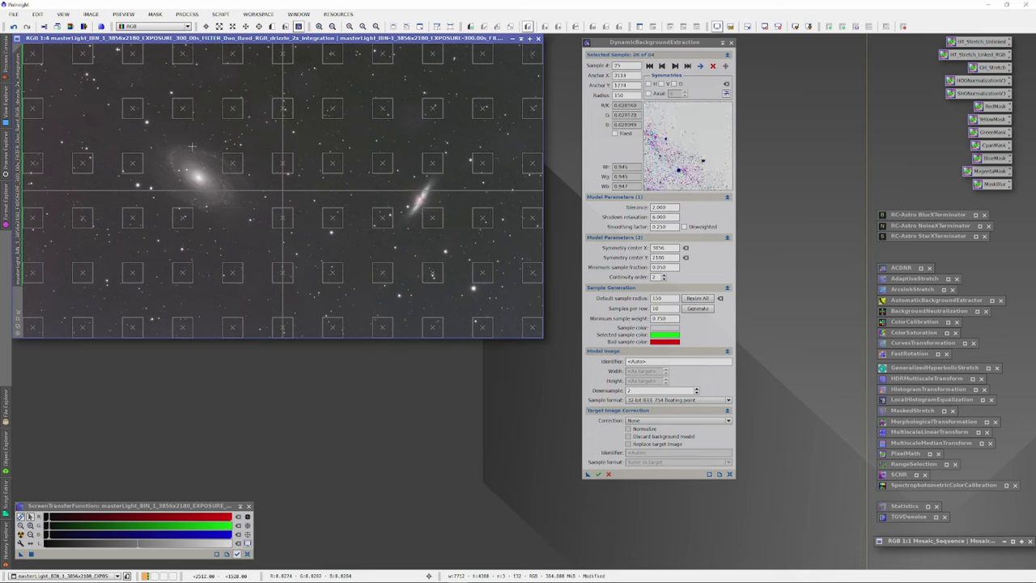
Remove the background samples around the galaxies and in the image's right half.
{"action": "left_click", "coordinate": [82, 163]}
{"action": "left_click", "coordinate": [133, 108]}
{"action": "left_click", "coordinate": [183, 108]}
{"action": "left_click", "coordinate": [234, 163]}
{"action": "left_click", "coordinate": [284, 163]}
{"action": "left_click", "coordinate": [284, 109]}
{"action": "left_click", "coordinate": [332, 109]}
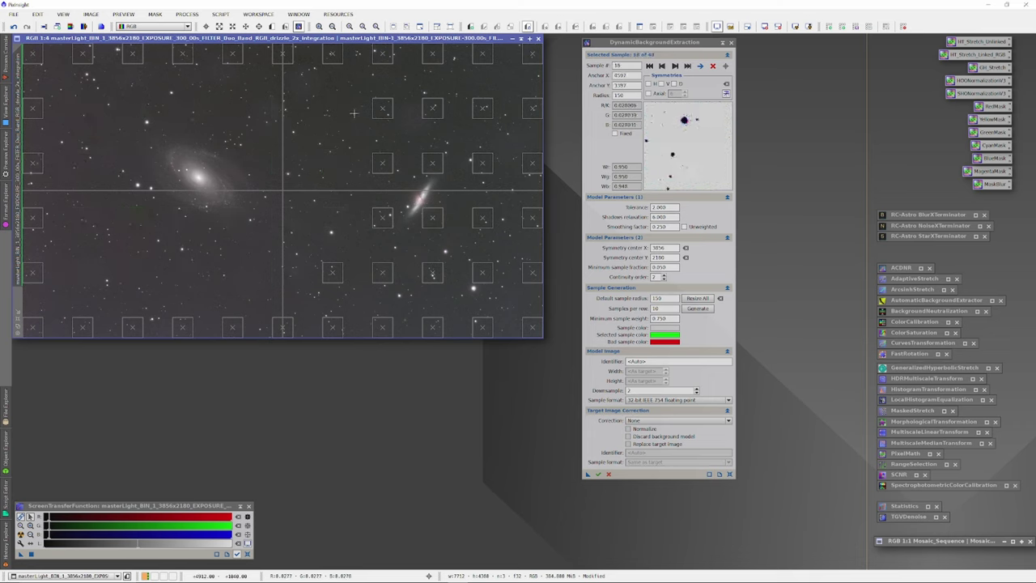
{"action": "left_click", "coordinate": [383, 108]}
{"action": "left_click", "coordinate": [433, 109]}
{"action": "left_click", "coordinate": [432, 164]}
{"action": "left_click", "coordinate": [433, 273]}
{"action": "left_click", "coordinate": [483, 108]}
{"action": "left_click", "coordinate": [383, 164]}
Run DBE with Subtraction correction, then auto-stretch the result and the background model side by side.
{"action": "left_click", "coordinate": [678, 420]}
{"action": "left_click", "coordinate": [664, 430]}
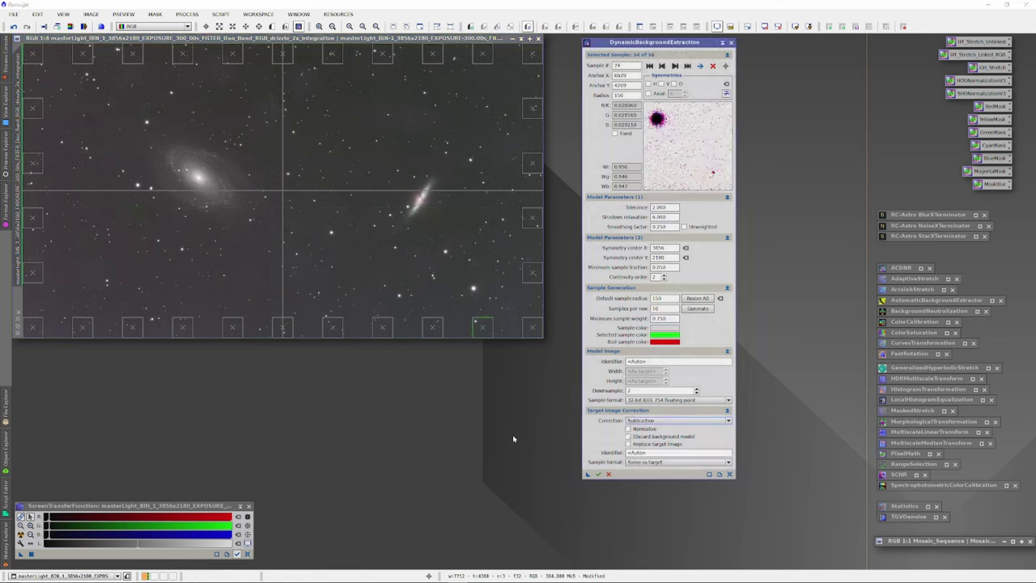
{"action": "left_click", "coordinate": [588, 473]}
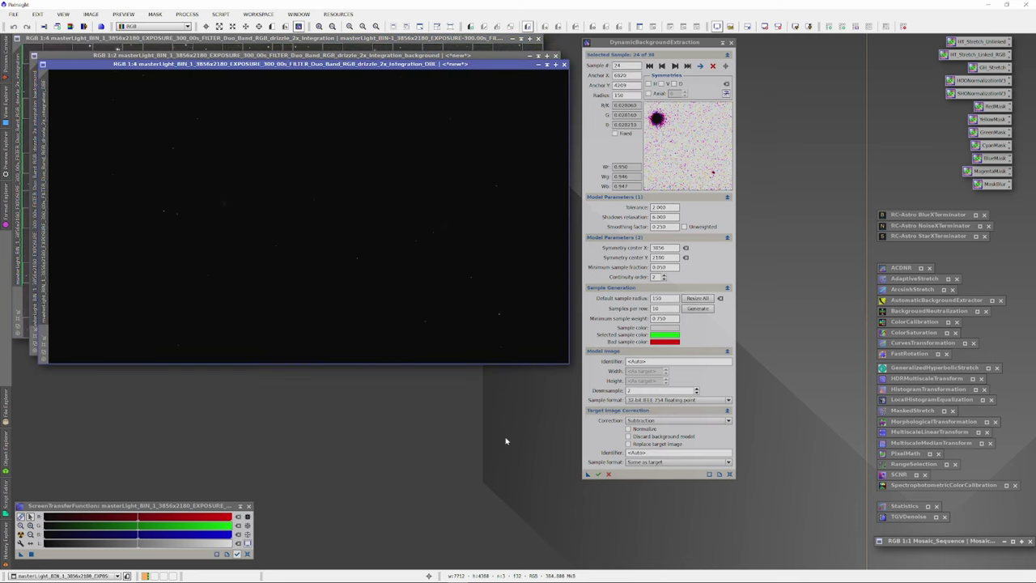
{"action": "key", "text": "ctrl+a"}
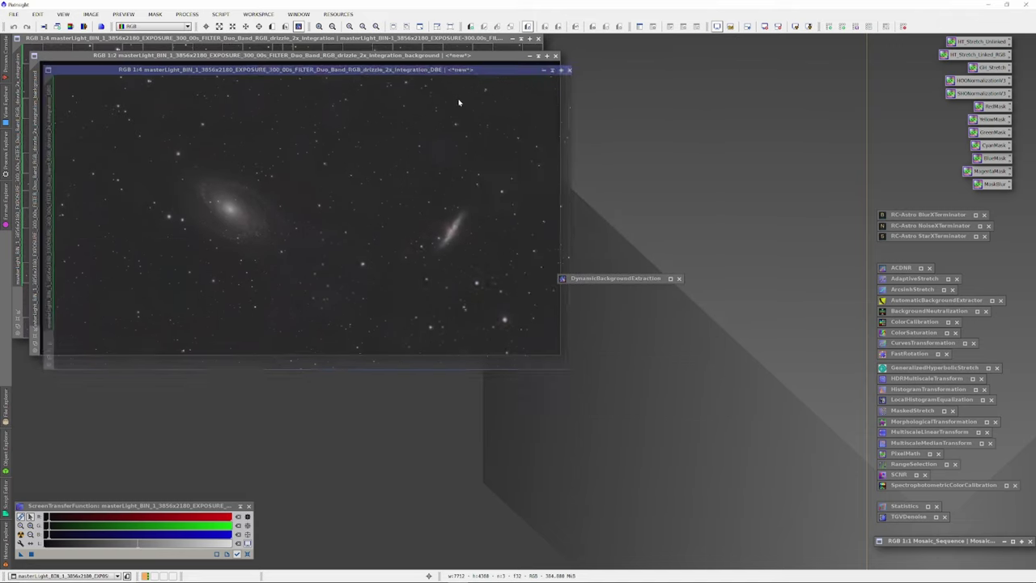
{"action": "left_click_drag", "start_coordinate": [458, 70], "coordinate": [709, 223]}
{"action": "left_click", "coordinate": [393, 57]}
{"action": "key", "text": "ctrl+a"}
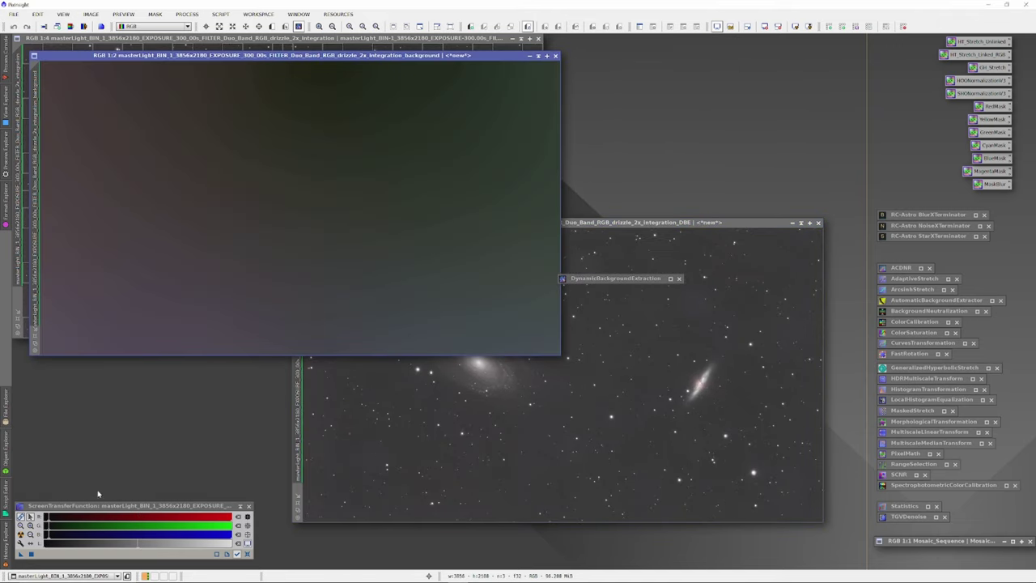
{"action": "left_click", "coordinate": [730, 26]}
{"action": "left_click_drag", "start_coordinate": [456, 54], "coordinate": [450, 172]}
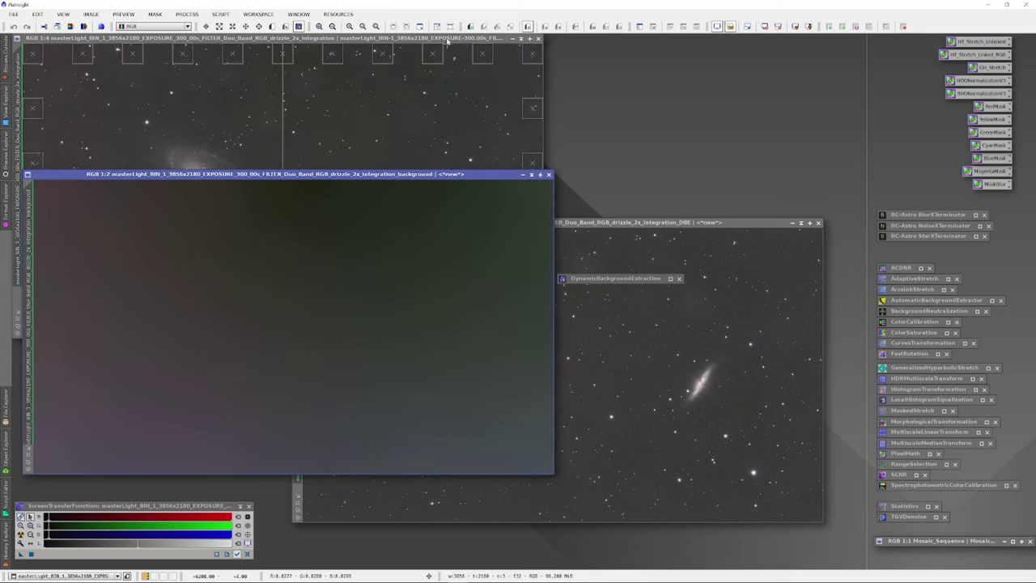
Close the DBE tool and enlarge the background plate to cover the Affinity canvas.
{"action": "left_click", "coordinate": [679, 278]}
{"action": "left_click", "coordinate": [496, 311]}
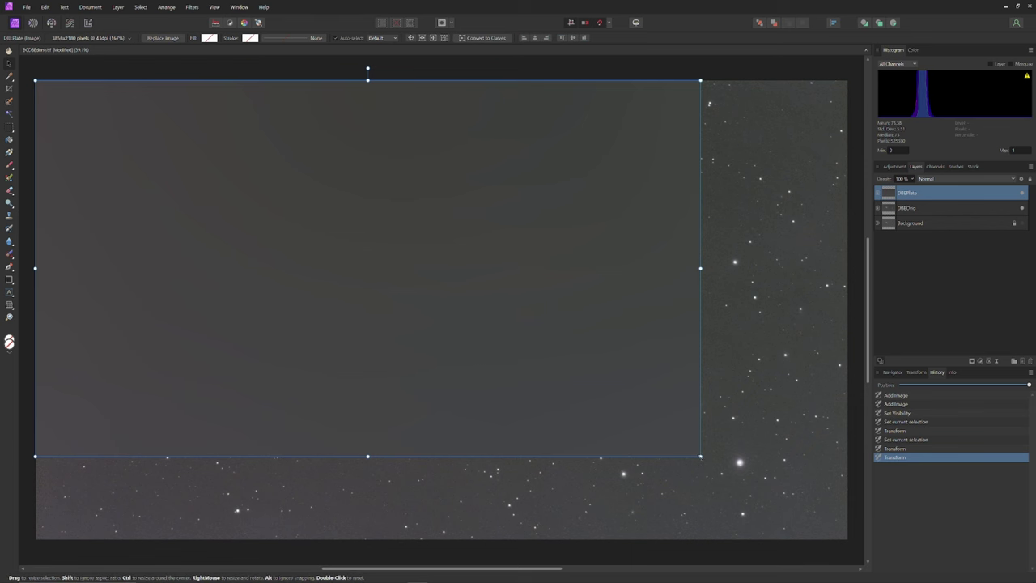
{"action": "left_click_drag", "start_coordinate": [701, 456], "coordinate": [847, 539]}
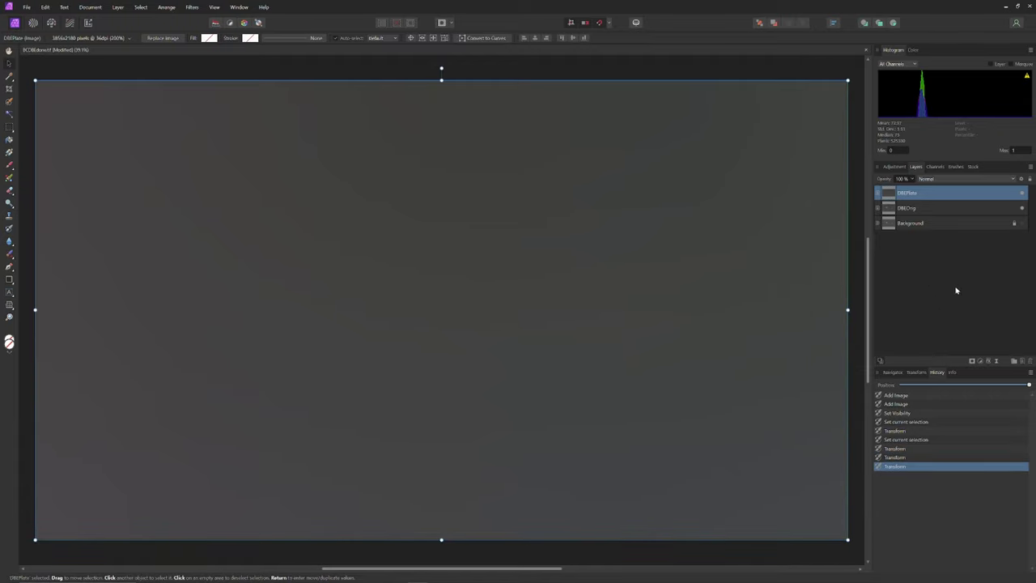
Lock the DBEPlate layer and set its blend mode to Subtract.
{"action": "double_click", "coordinate": [955, 196]}
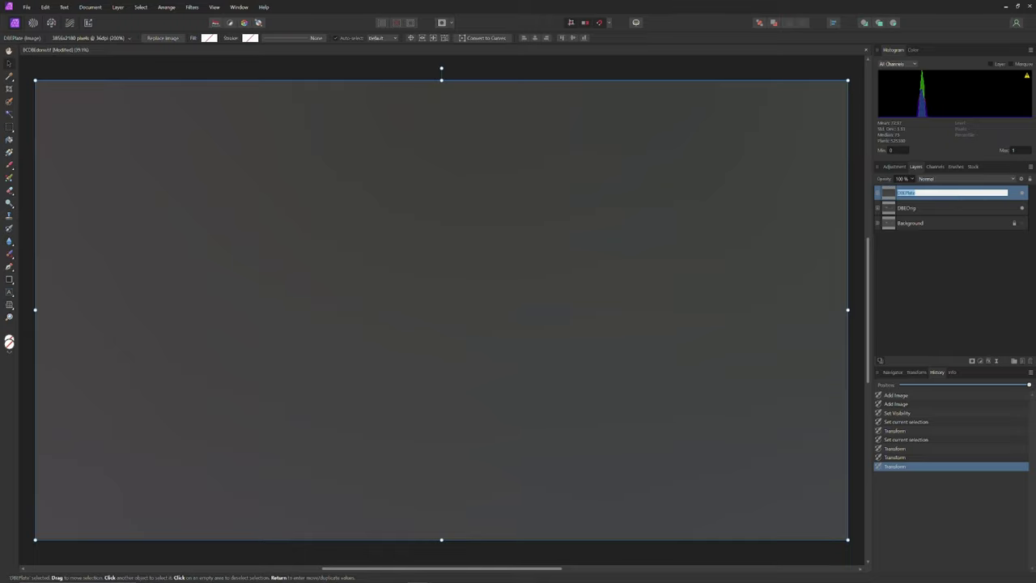
{"action": "left_click", "coordinate": [1014, 195]}
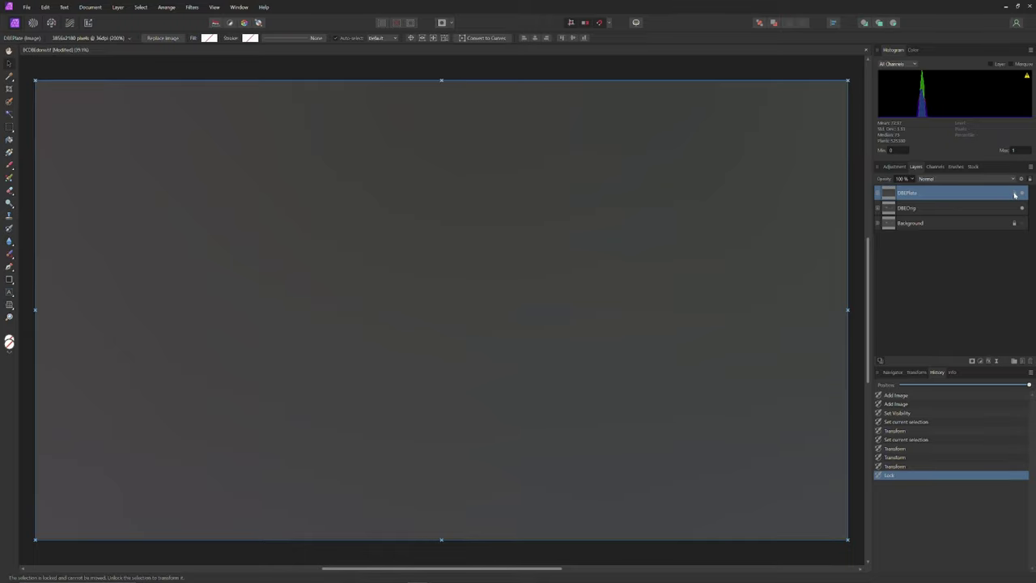
{"action": "left_click", "coordinate": [967, 180]}
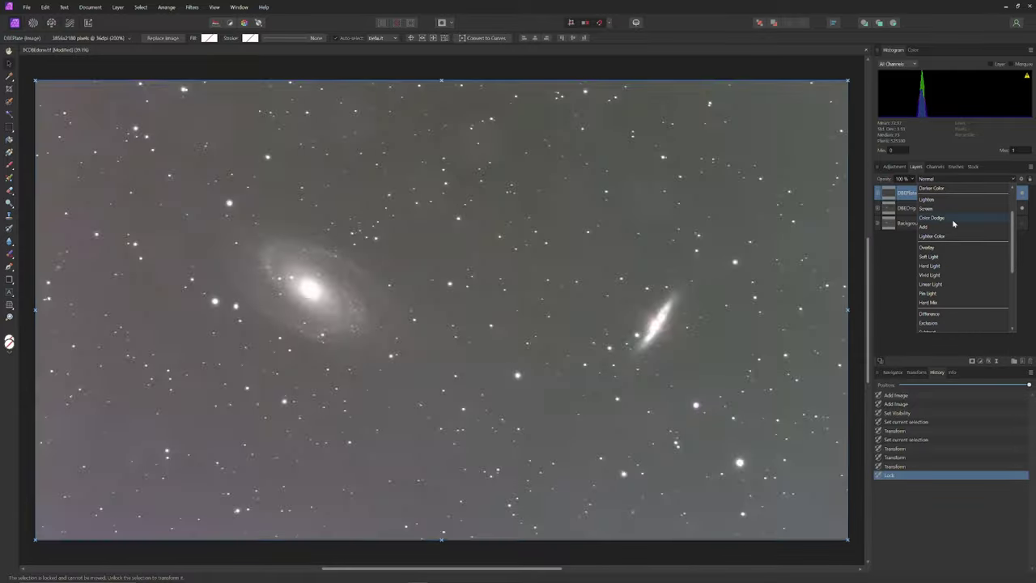
{"action": "left_click", "coordinate": [935, 284]}
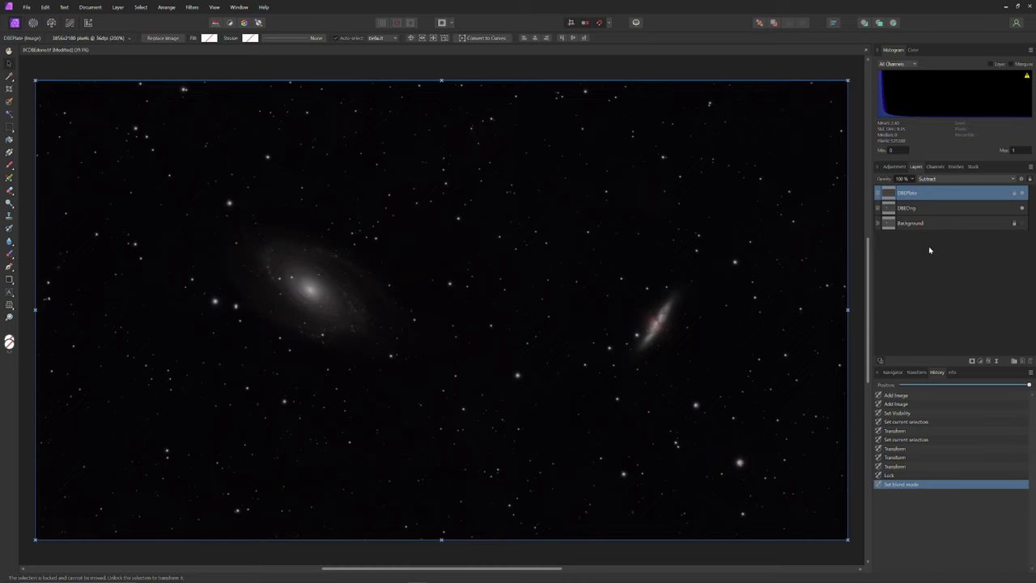
{"action": "left_click", "coordinate": [982, 361]}
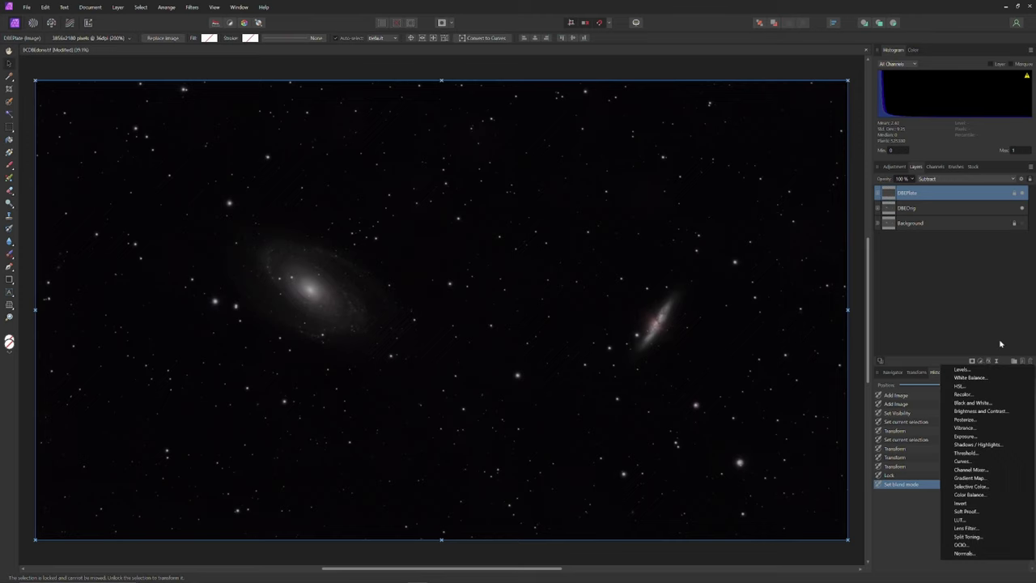
Add a Brightness and Contrast adjustment with contrast raised to 100 %.
{"action": "left_click", "coordinate": [978, 411]}
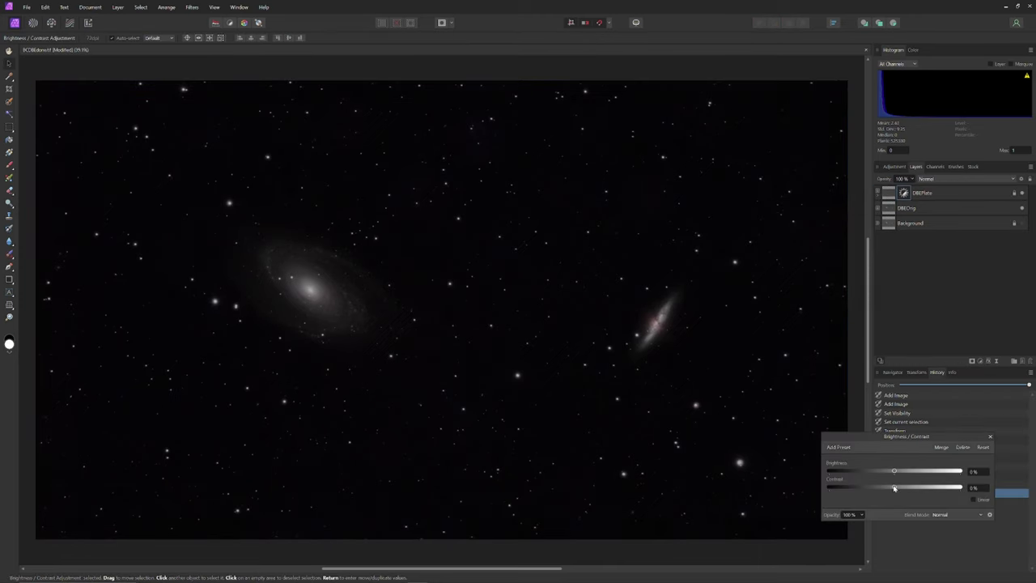
{"action": "left_click_drag", "start_coordinate": [893, 487], "coordinate": [959, 487]}
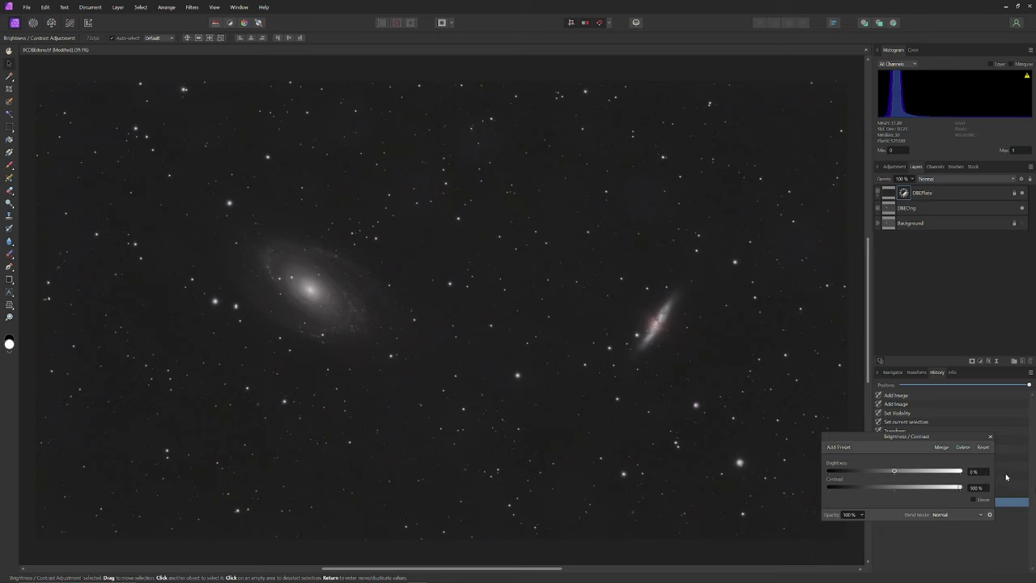
{"action": "left_click", "coordinate": [991, 437]}
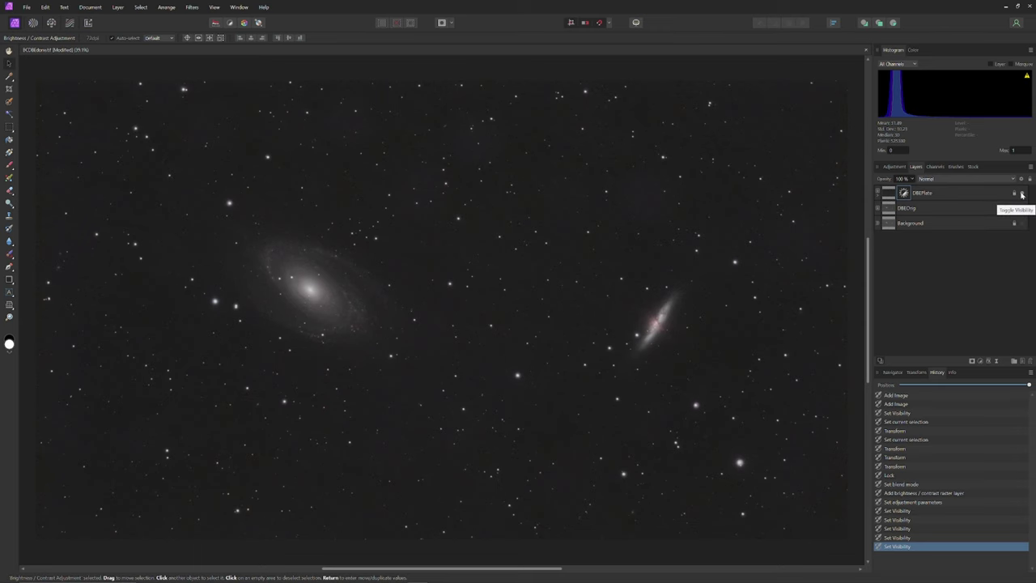
Toggle layer visibility to compare against the original, then undo the changes.
{"action": "left_click", "coordinate": [1023, 210]}
{"action": "left_click", "coordinate": [1025, 224]}
{"action": "left_click", "coordinate": [1024, 225]}
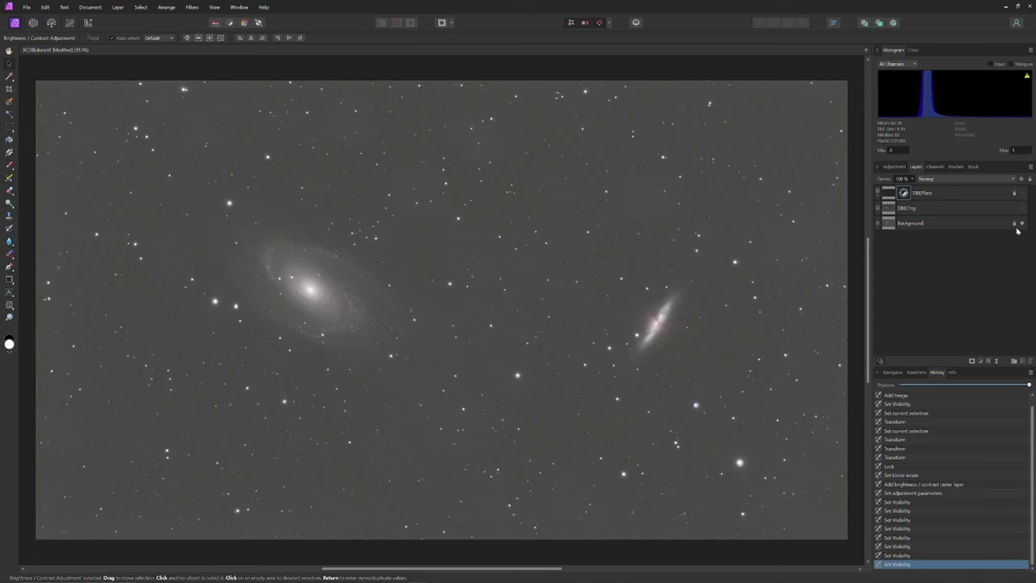
{"action": "key", "text": "ctrl+z"}
{"action": "key", "text": "ctrl+z"}
{"action": "key", "text": "ctrl+z"}
{"action": "key", "text": "ctrl+z"}
{"action": "key", "text": "ctrl+z"}
{"action": "key", "text": "ctrl+z"}
{"action": "key", "text": "ctrl+z"}
{"action": "key", "text": "ctrl+z"}
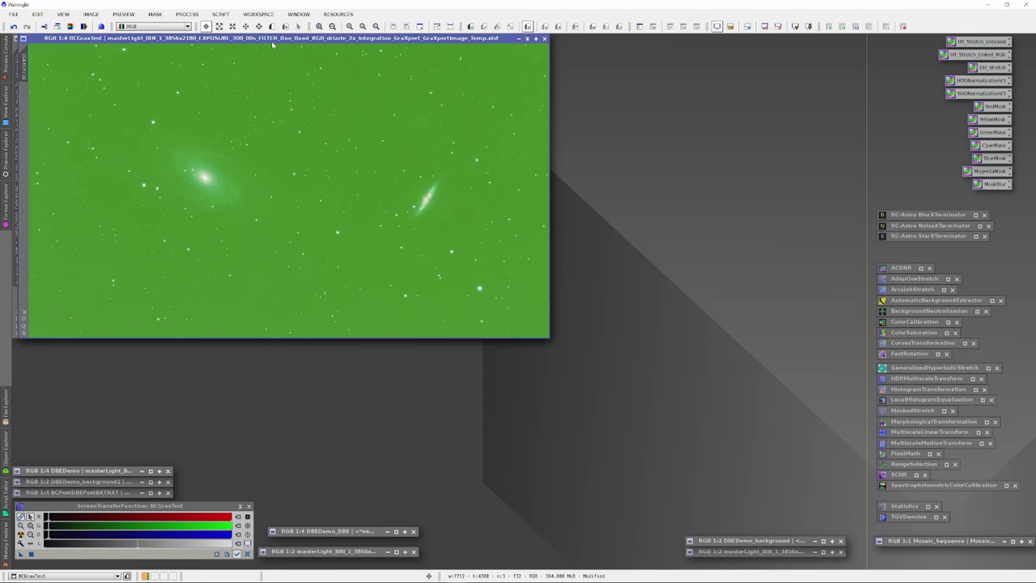
Launch the GraXpert script from the Toolbox and run it on BCGraxTest.
{"action": "left_click", "coordinate": [221, 14]}
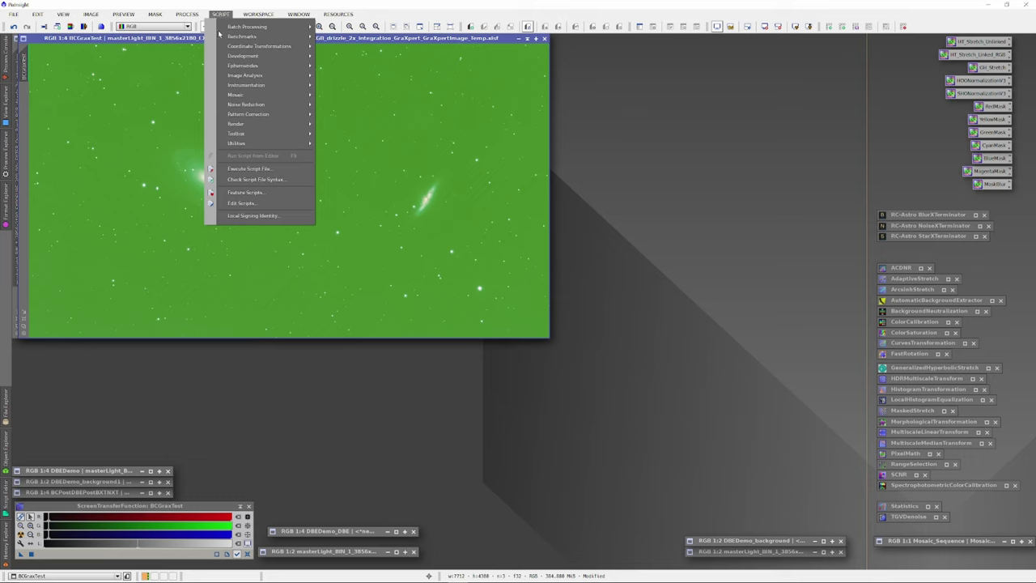
{"action": "mouse_move", "coordinate": [255, 138]}
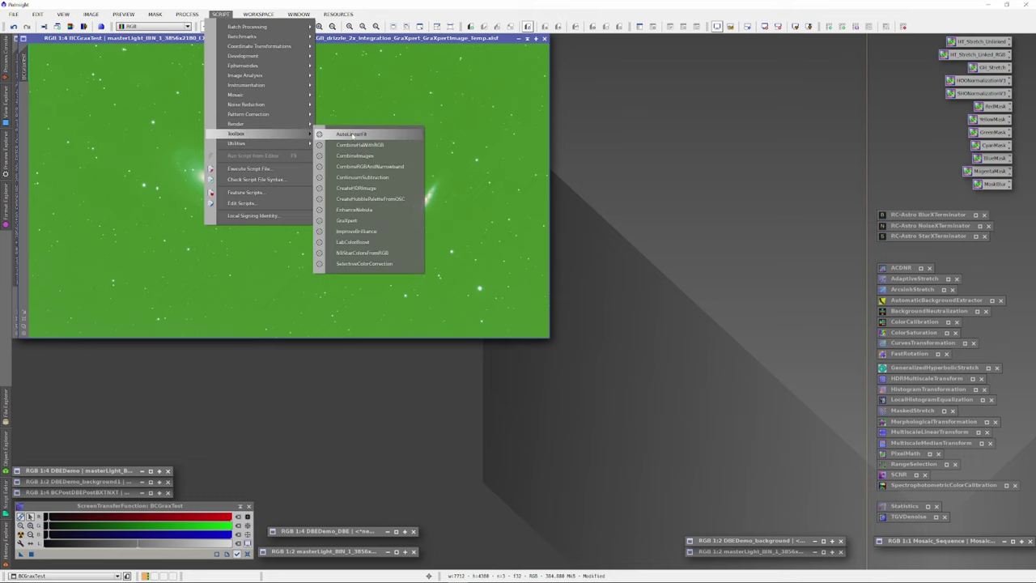
{"action": "left_click", "coordinate": [359, 221]}
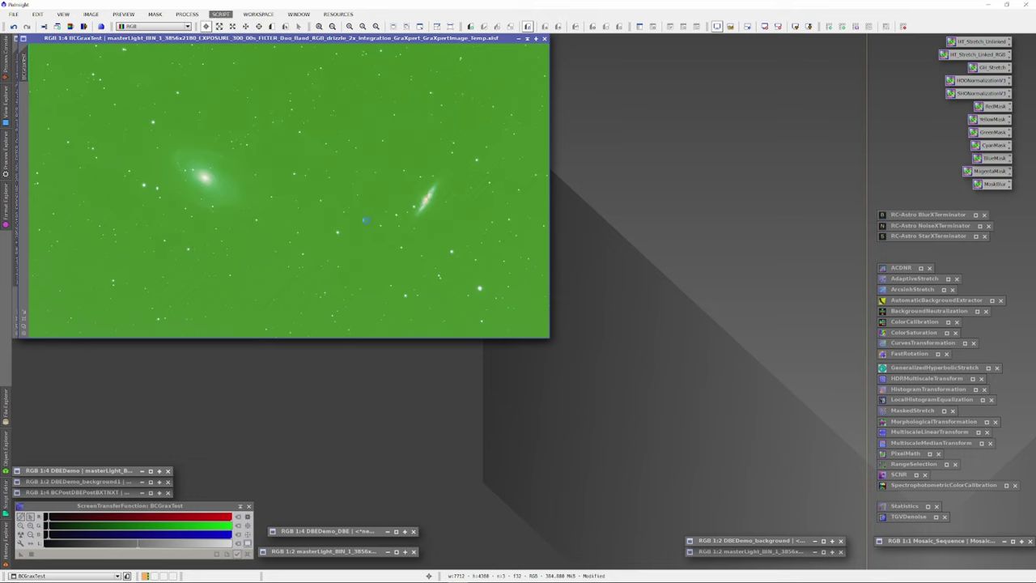
{"action": "left_click_drag", "start_coordinate": [523, 242], "coordinate": [649, 185]}
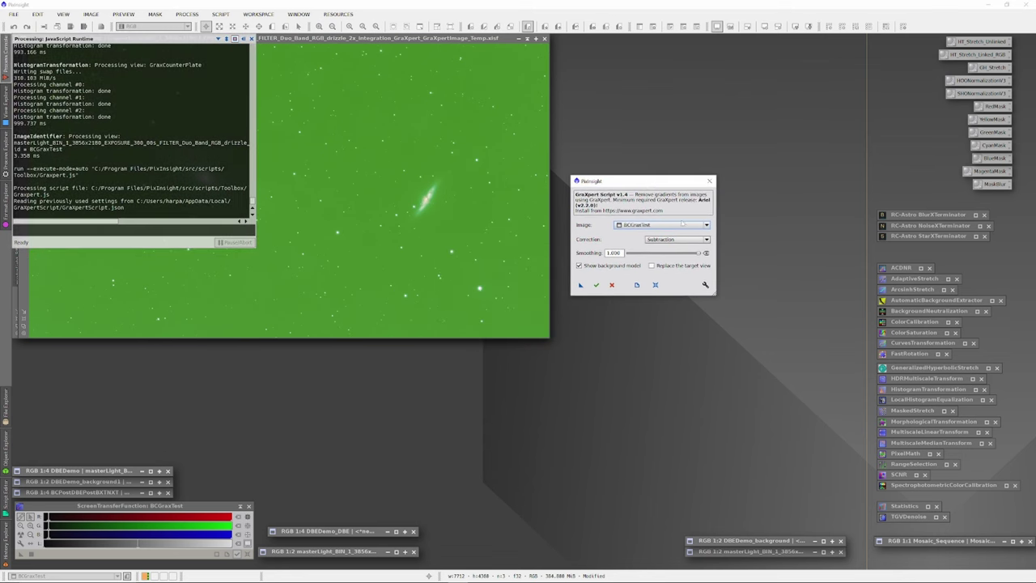
{"action": "left_click", "coordinate": [596, 284]}
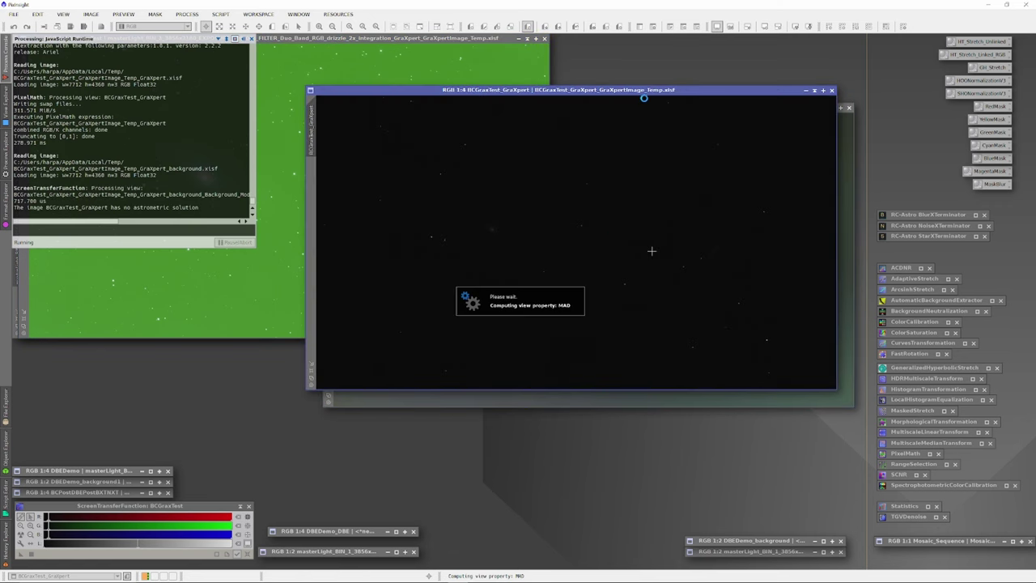
Place the BCGraxTest_GraXpert image beside its auto-stretched background model and switch between them.
{"action": "left_click_drag", "start_coordinate": [675, 96], "coordinate": [412, 95]}
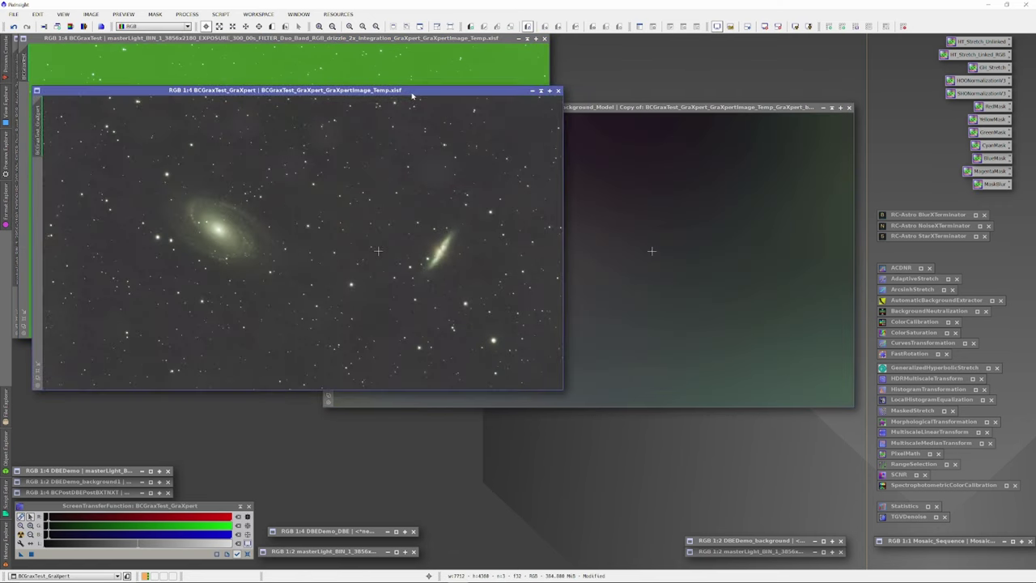
{"action": "left_click", "coordinate": [673, 109]}
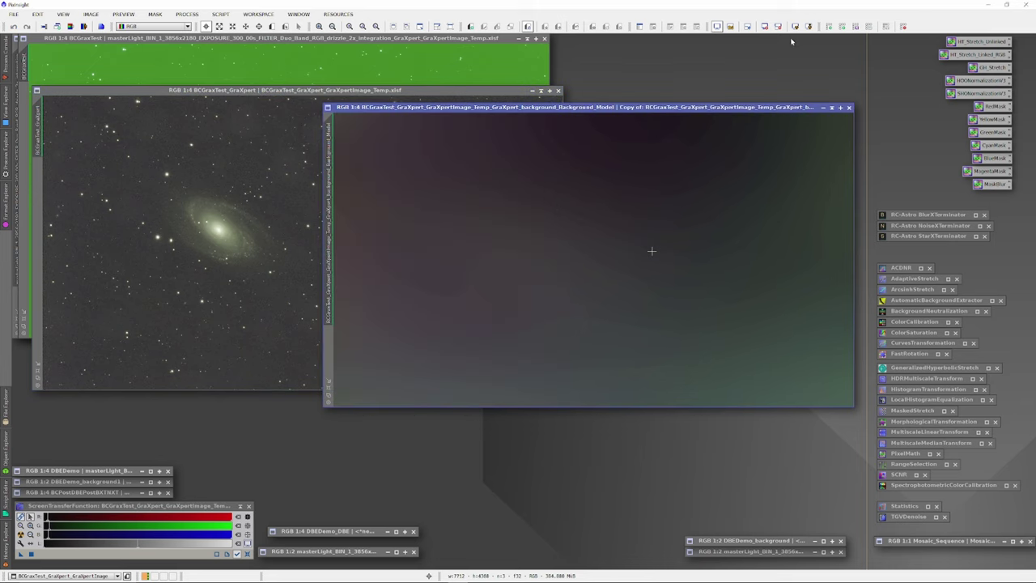
{"action": "left_click", "coordinate": [731, 26]}
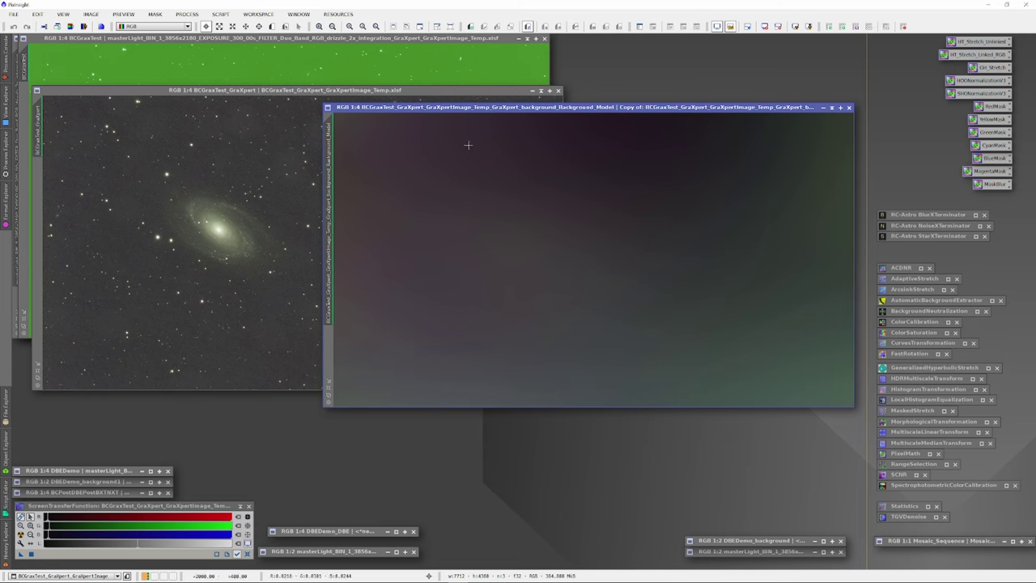
{"action": "left_click", "coordinate": [251, 298]}
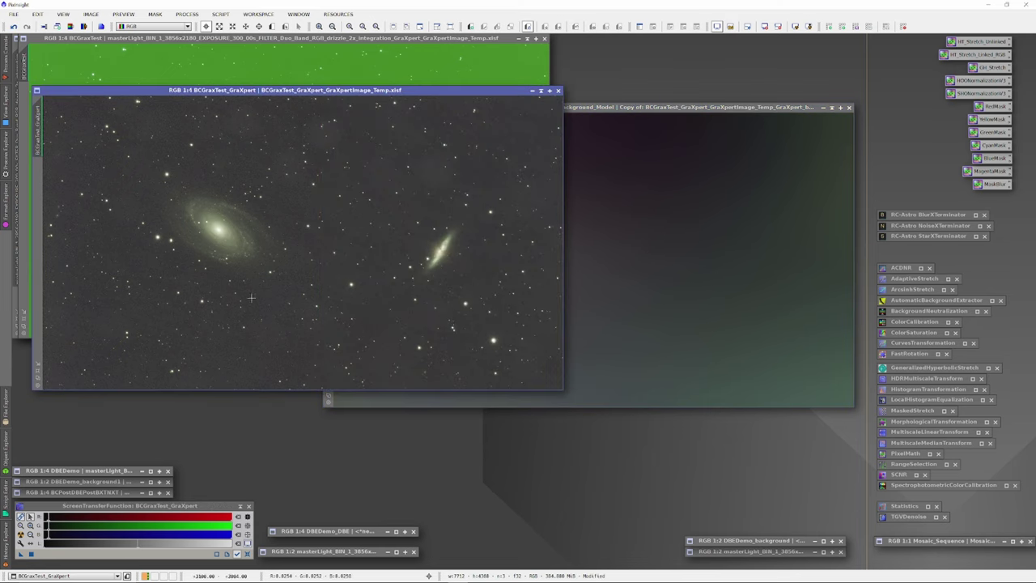
{"action": "left_click", "coordinate": [687, 107]}
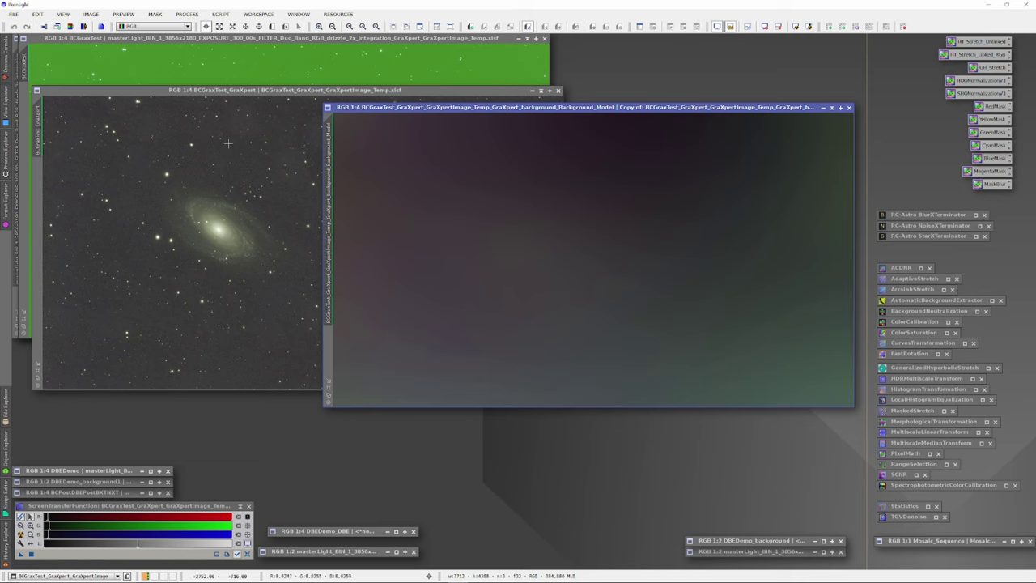
{"action": "left_click", "coordinate": [304, 94]}
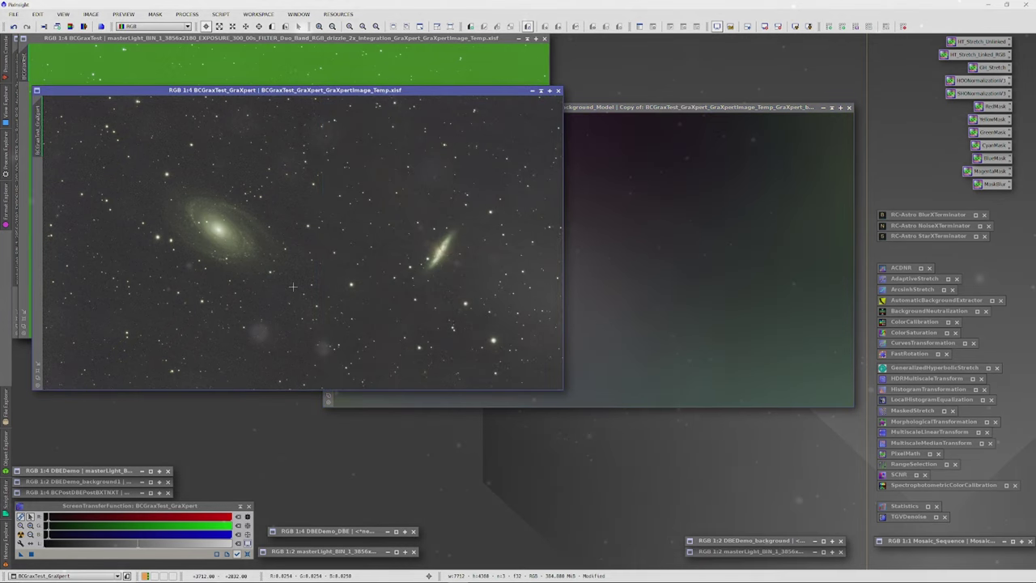